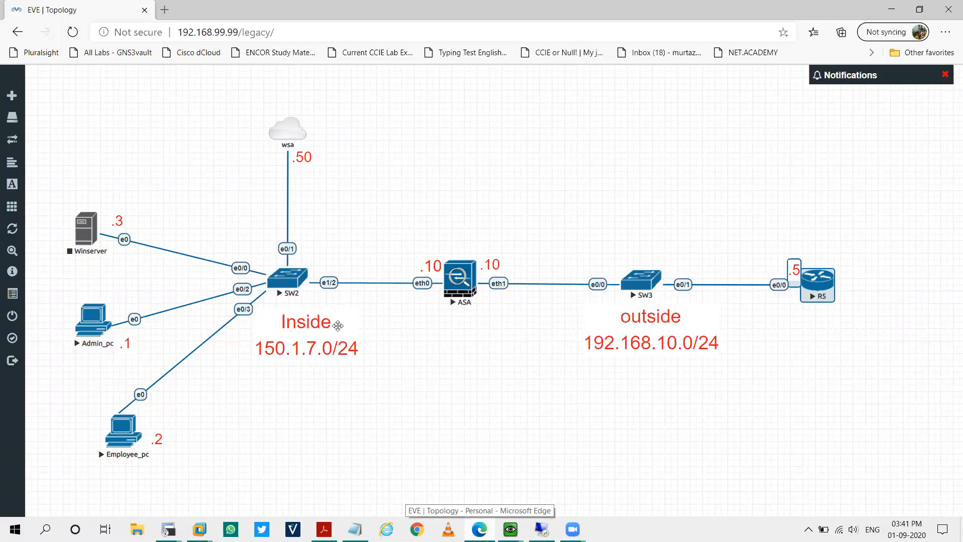
Select router R5, Employee_pc, Winserver and Admin_pc in the topology to review them.
left_click_drag(780, 227, 872, 354)
left_click(693, 179)
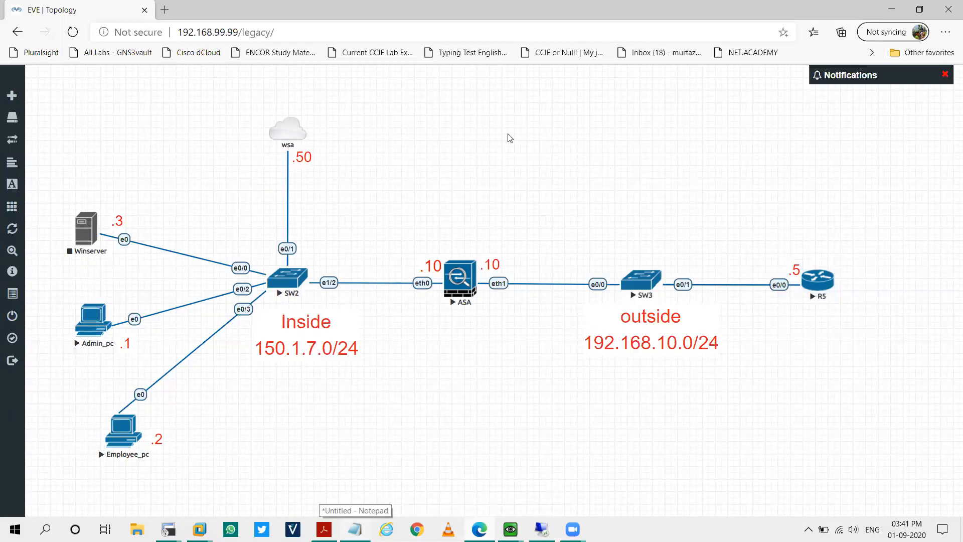
left_click_drag(93, 411, 177, 478)
left_click(822, 209)
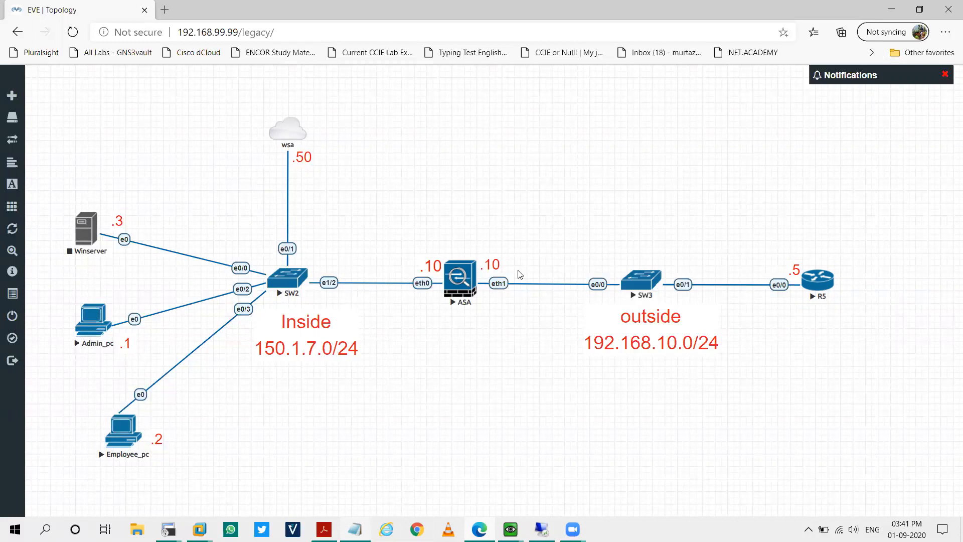
left_click_drag(209, 481, 56, 395)
left_click_drag(194, 495, 47, 197)
left_click_drag(60, 147, 950, 489)
left_click_drag(163, 494, 211, 496)
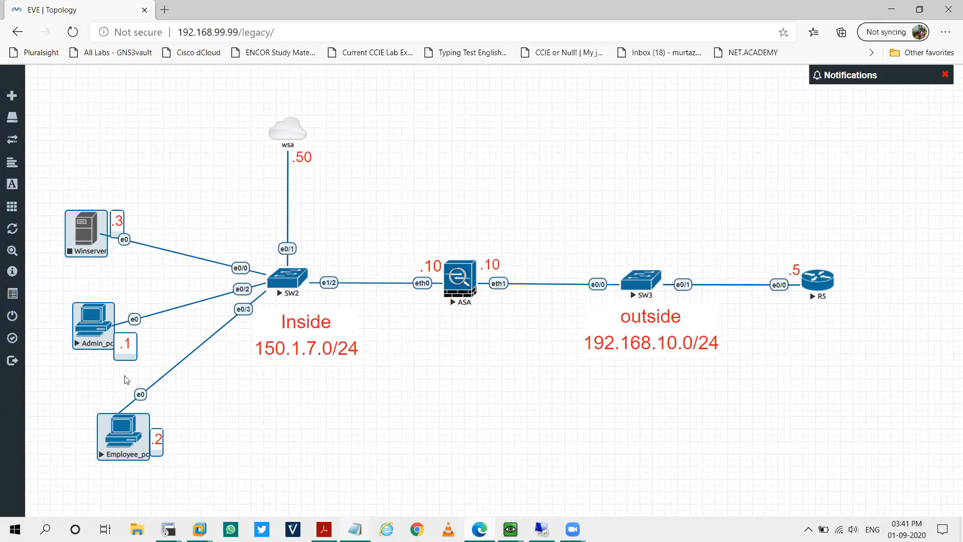
left_click(128, 291)
Select Admin_pc, the ASA and the inside network devices to review their labels.
left_click_drag(77, 283, 193, 383)
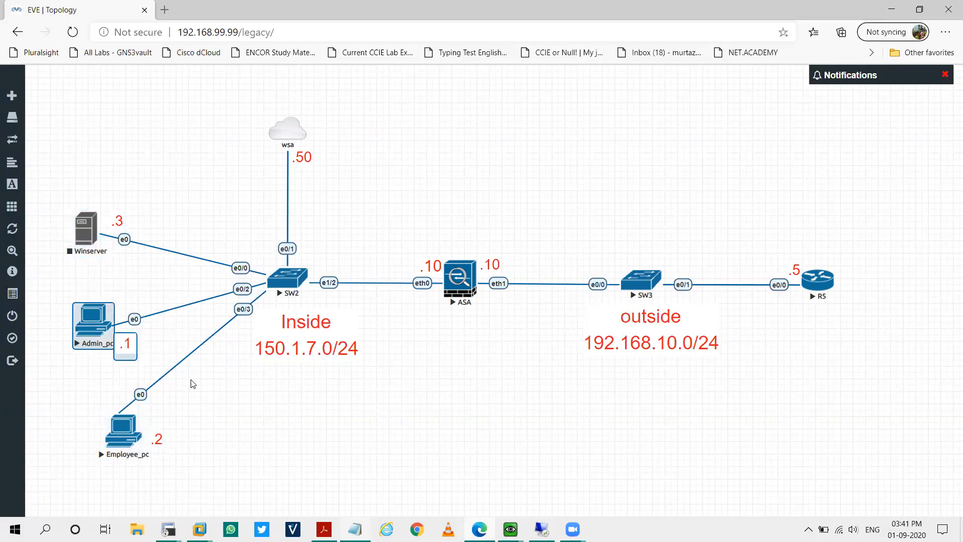
left_click_drag(445, 177, 520, 365)
left_click_drag(921, 400, 456, 464)
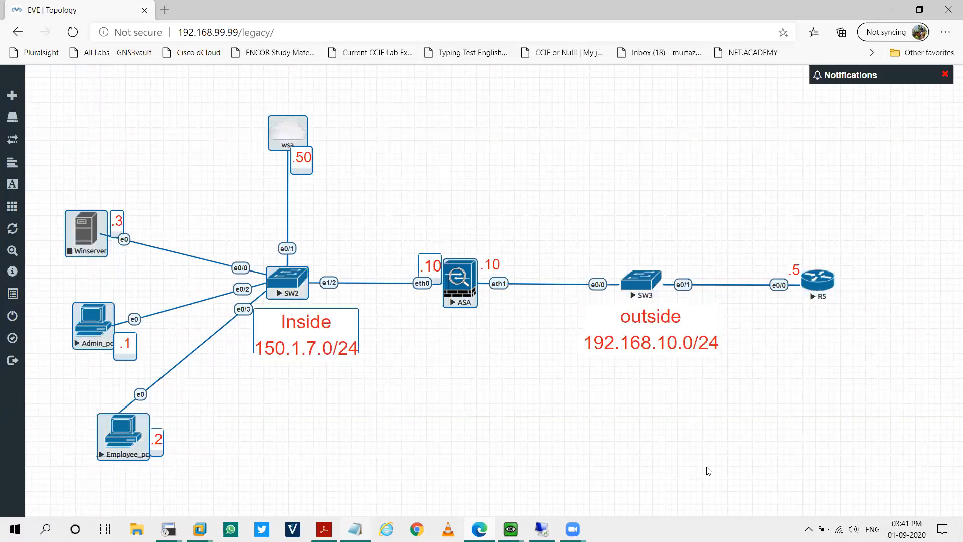
left_click(706, 468)
Bring up the S100V web console and go to Web Security Manager > Custom URL Categories.
left_click(891, 9)
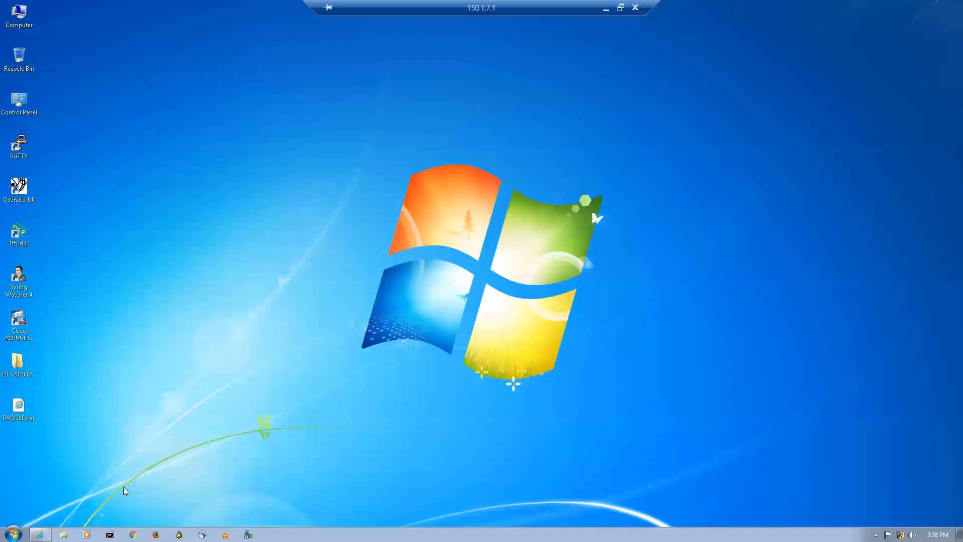
mouse_move(39, 534)
left_click(57, 519)
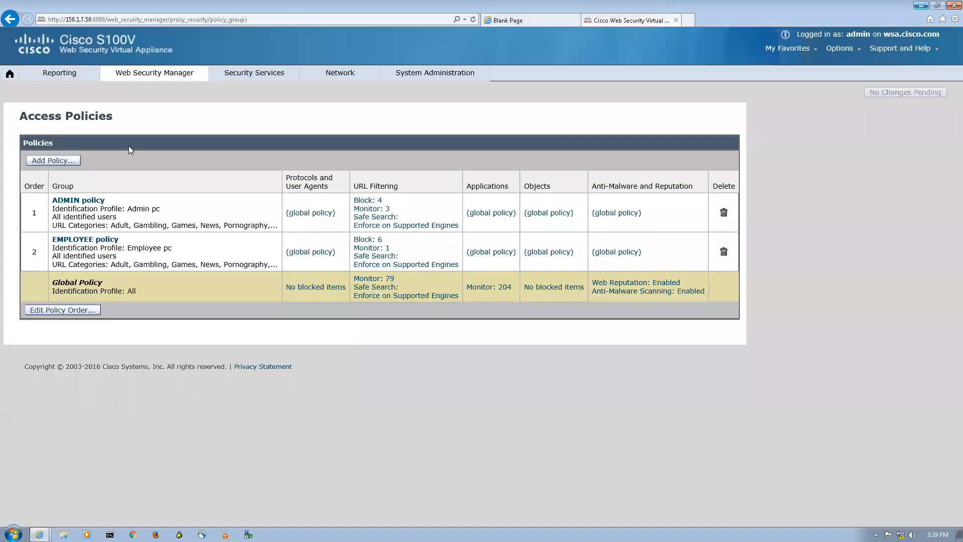
left_click(11, 74)
mouse_move(149, 72)
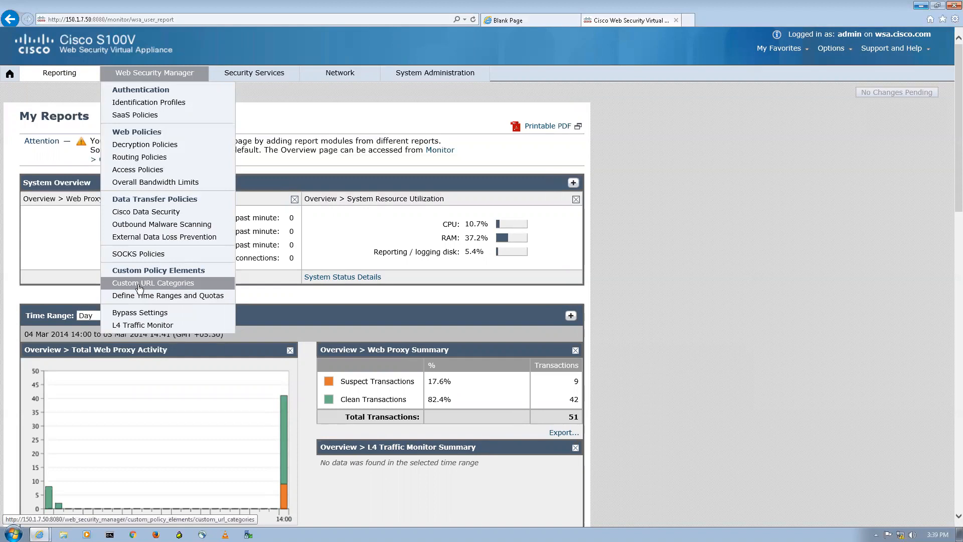
left_click(172, 284)
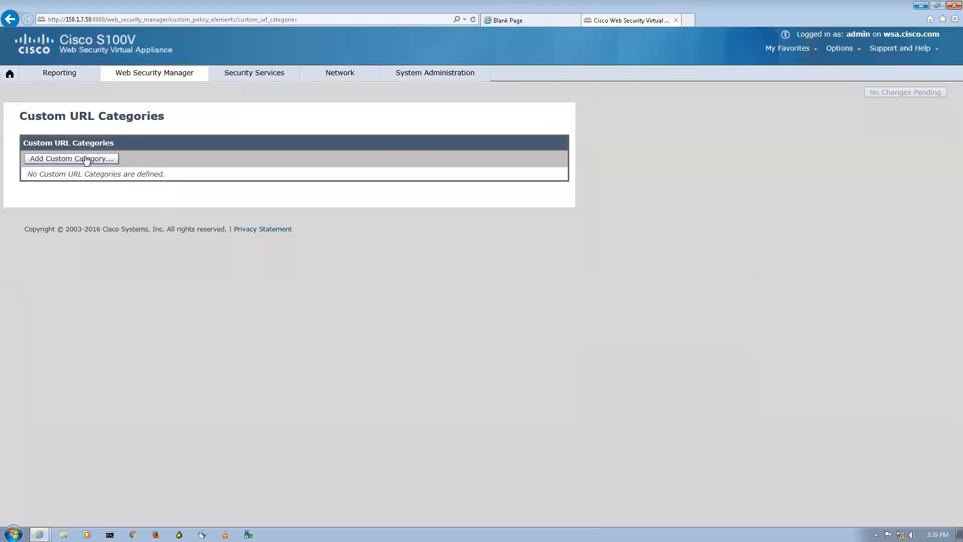
left_click(87, 159)
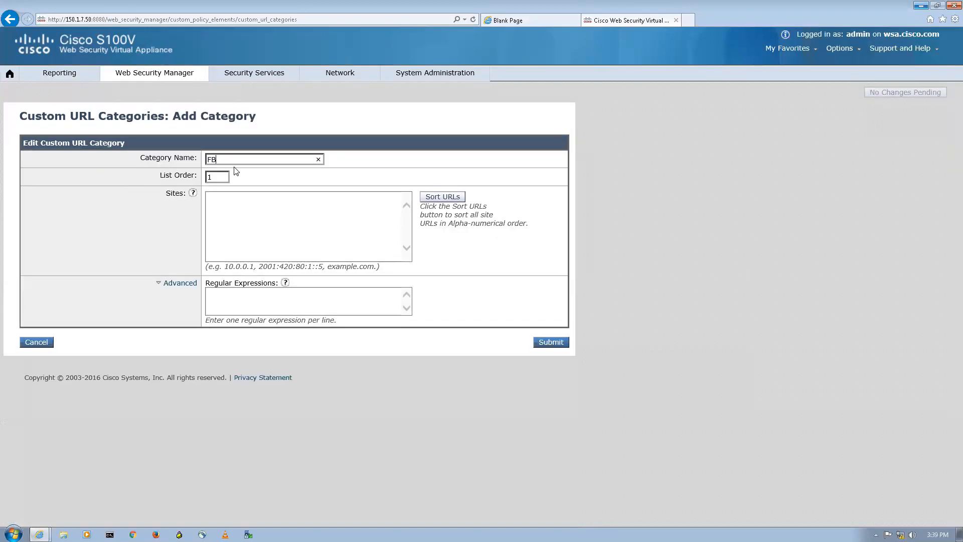
left_click(245, 214)
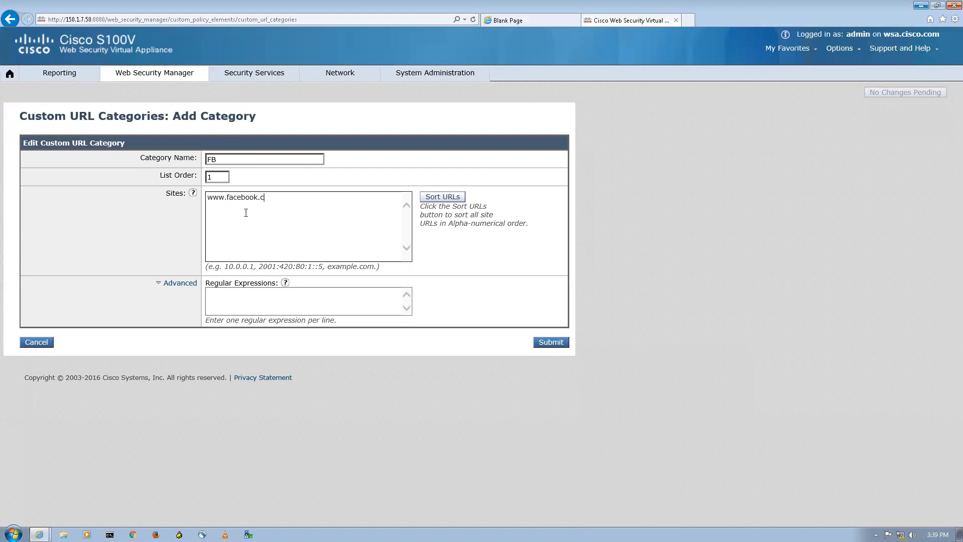
left_click(551, 342)
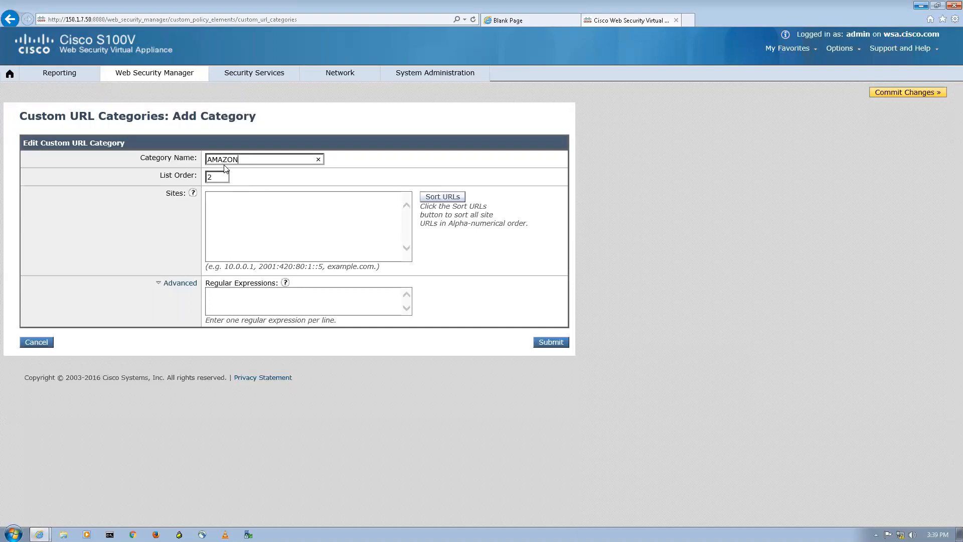
left_click(241, 204)
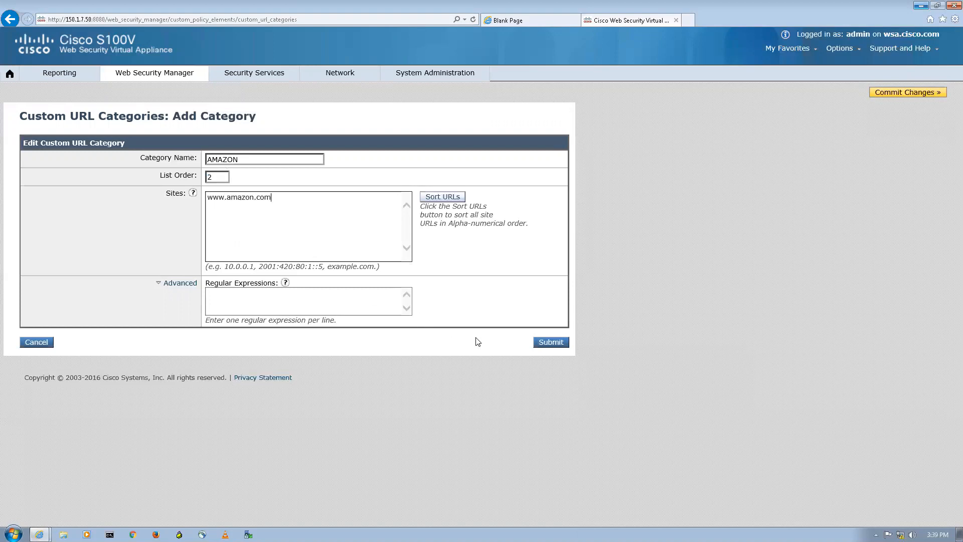
left_click(550, 343)
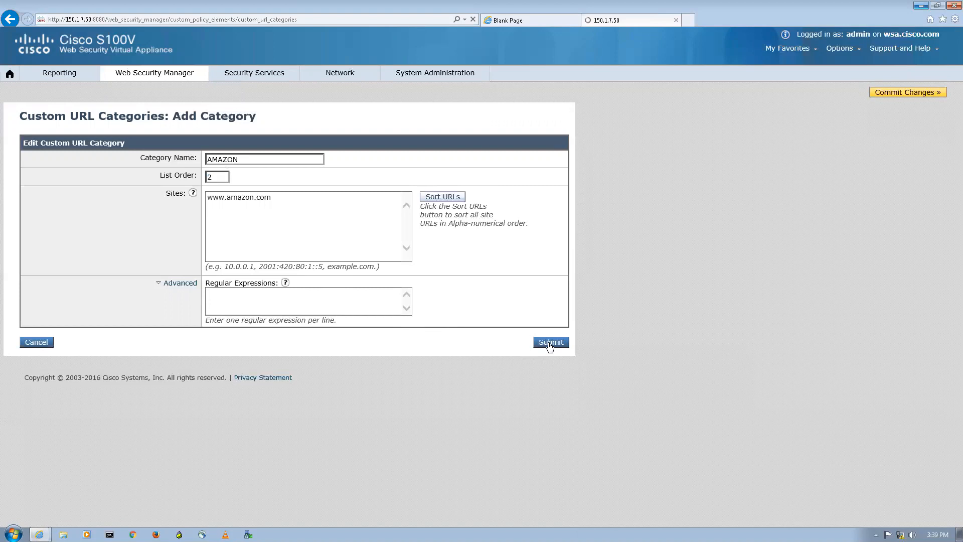
Commit the pending configuration changes to the appliance.
left_click(887, 93)
left_click(289, 206)
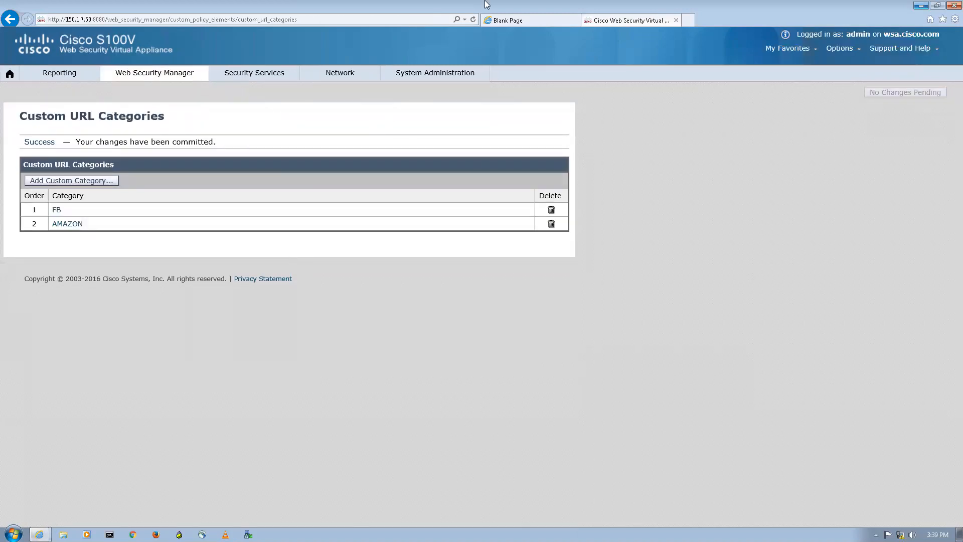
mouse_move(622, 4)
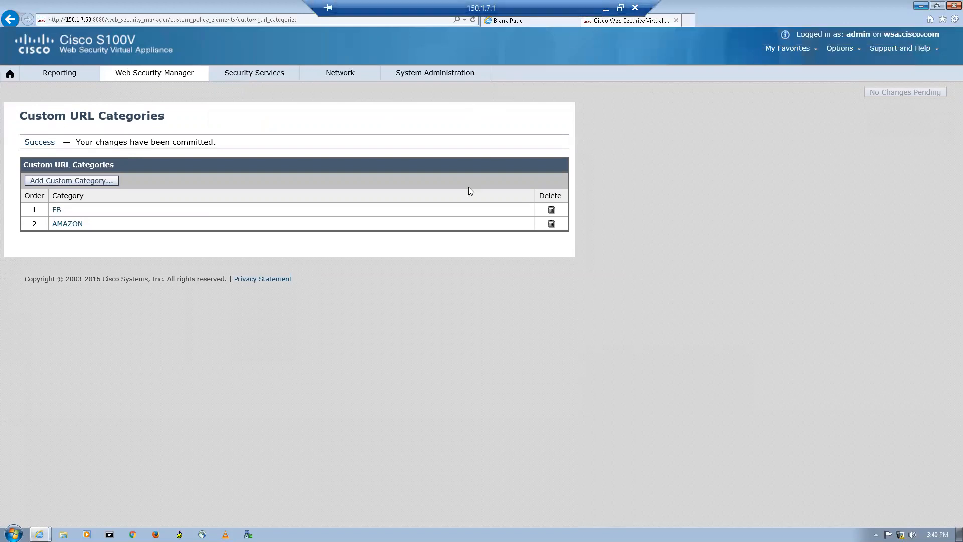
left_click(606, 10)
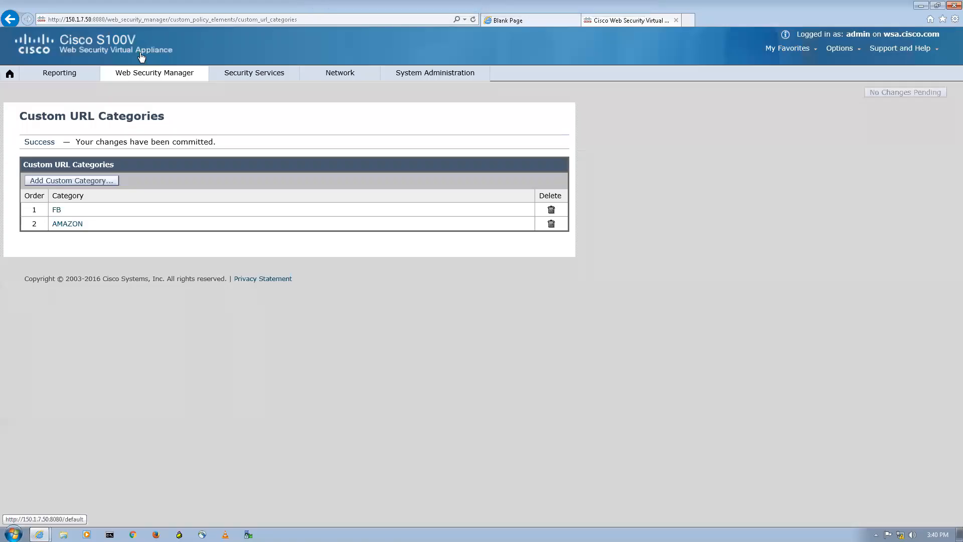
mouse_move(147, 75)
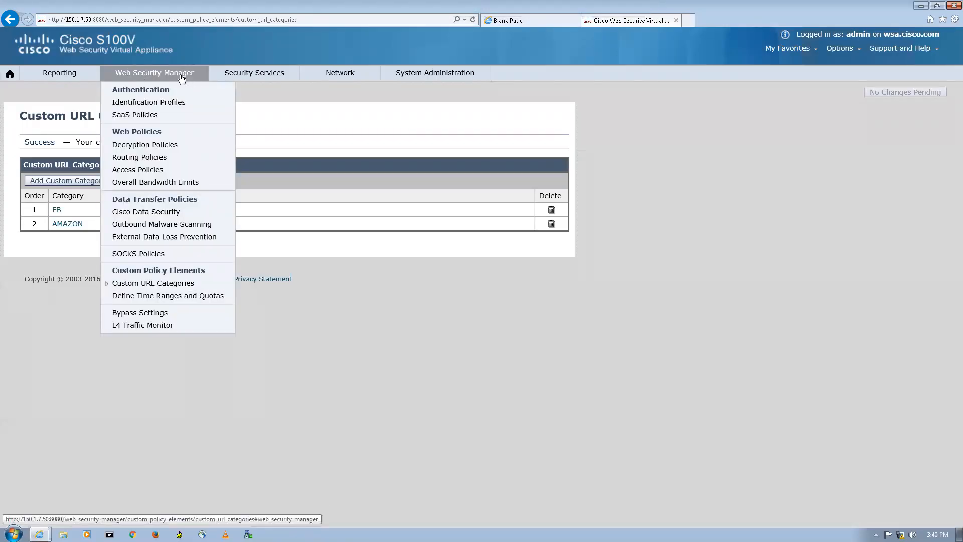
left_click(141, 171)
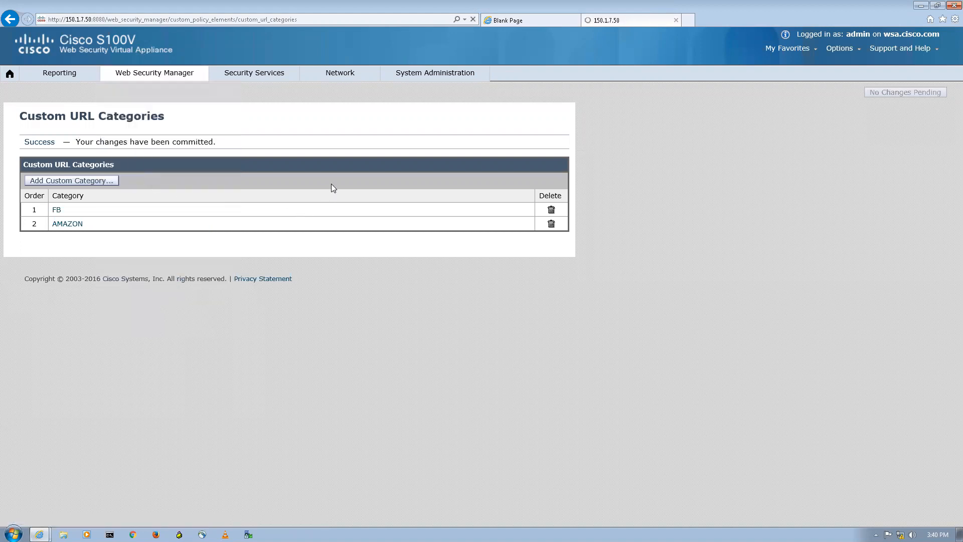
left_click(153, 102)
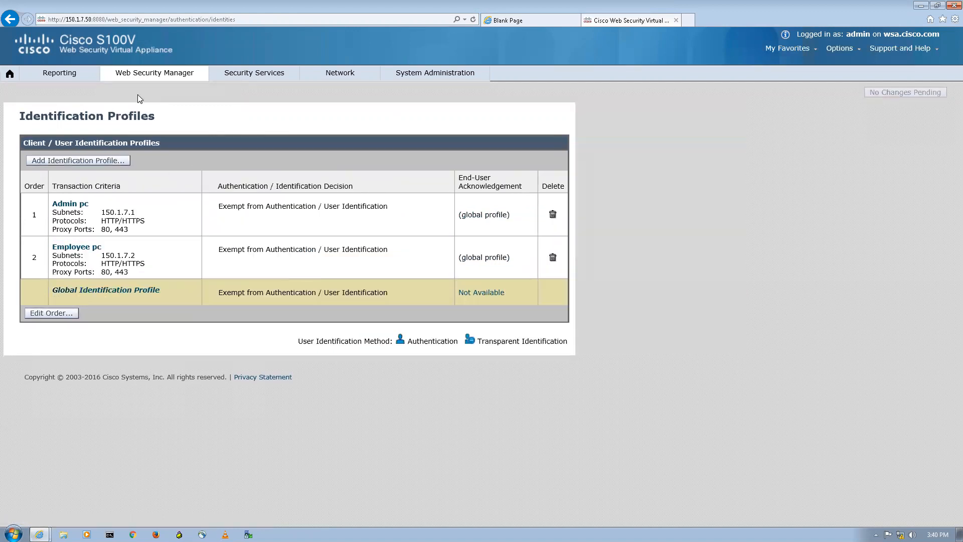
Open the Employee pc profile's URL category membership settings.
left_click(89, 249)
scroll(317, 420, "down", 2)
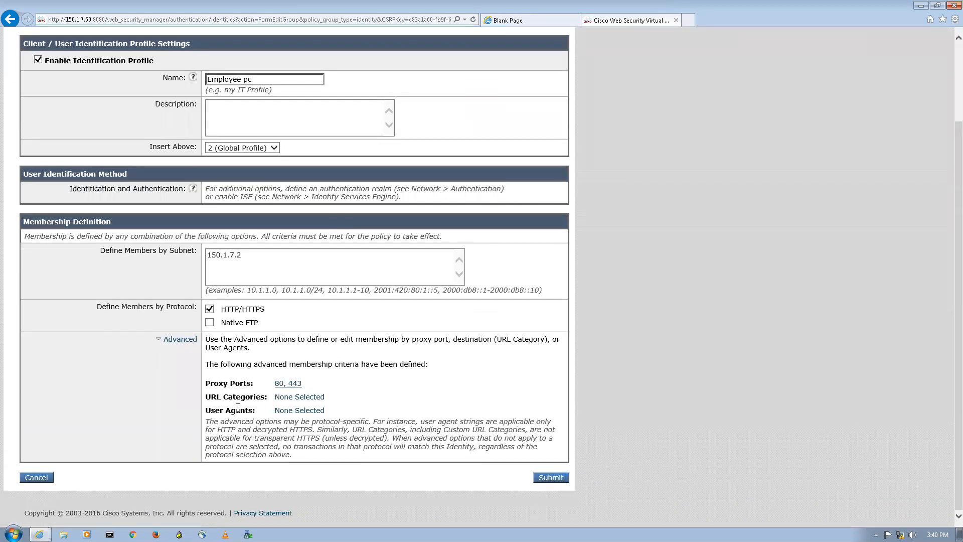
left_click(303, 398)
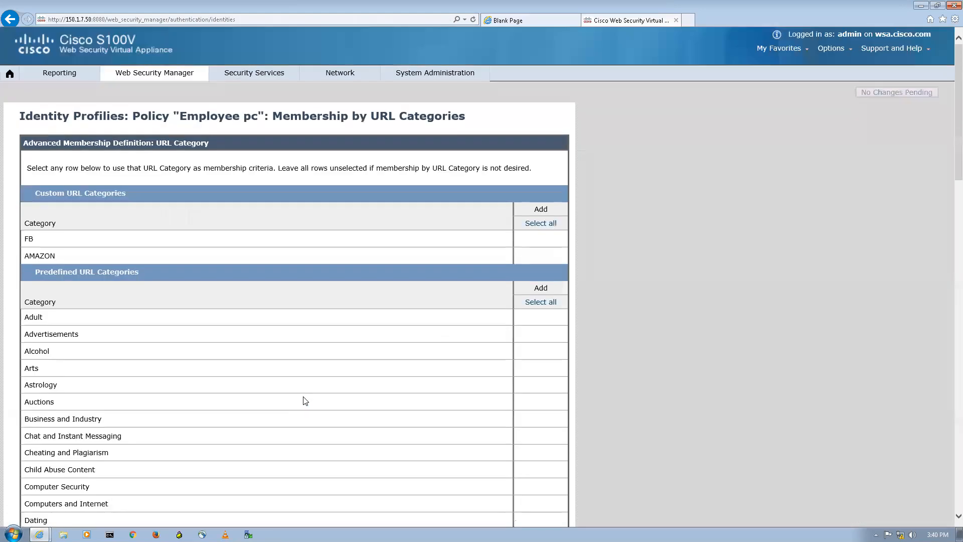
Try ticking FB, AMAZON and all predefined categories, then clear every selection.
left_click(553, 246)
left_click(540, 301)
scroll(592, 291, "down", 20)
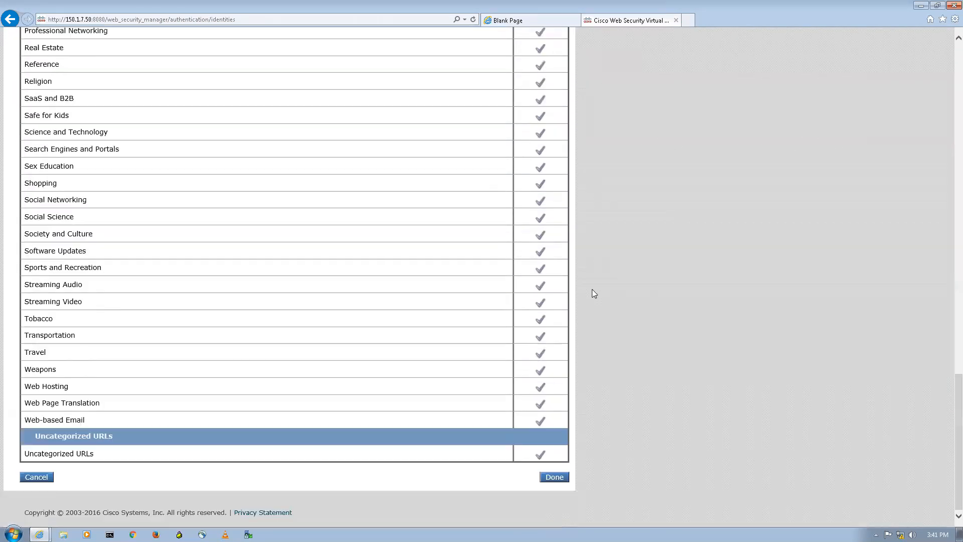
scroll(587, 295, "up", 20)
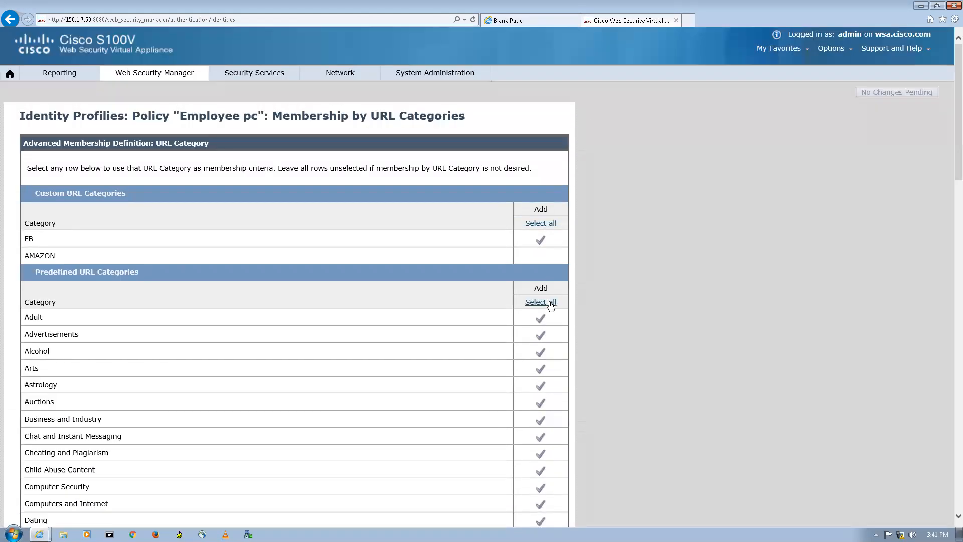
left_click(551, 302)
left_click(540, 223)
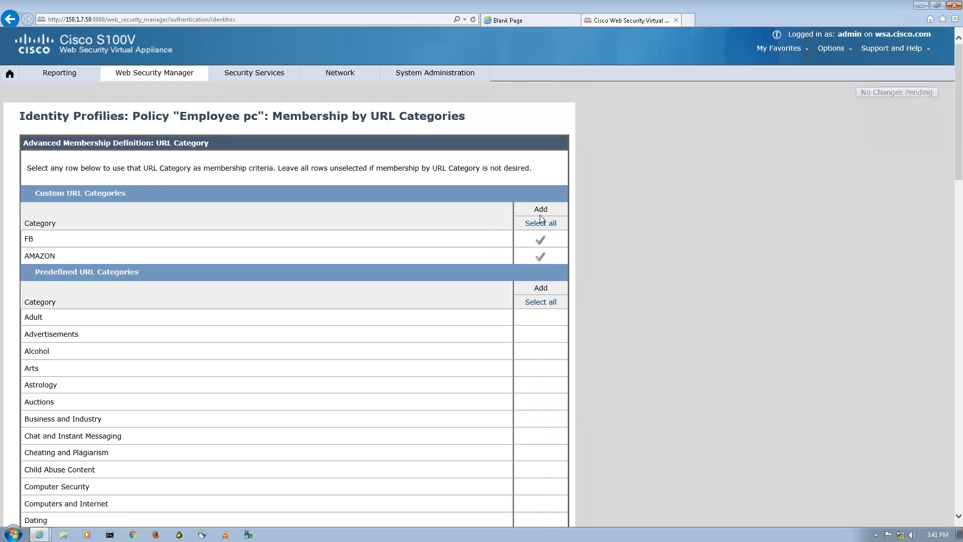
left_click(540, 240)
left_click(540, 255)
scroll(183, 78, "down", 7)
scroll(148, 57, "up", 6)
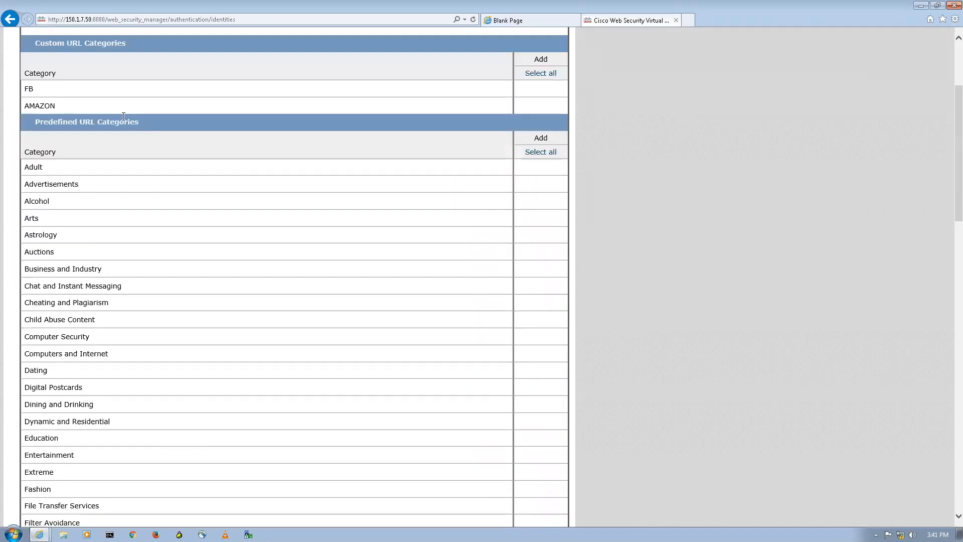
scroll(160, 110, "up", 2)
Open Access Policies and review the ADMIN policy's URL filtering settings.
mouse_move(154, 75)
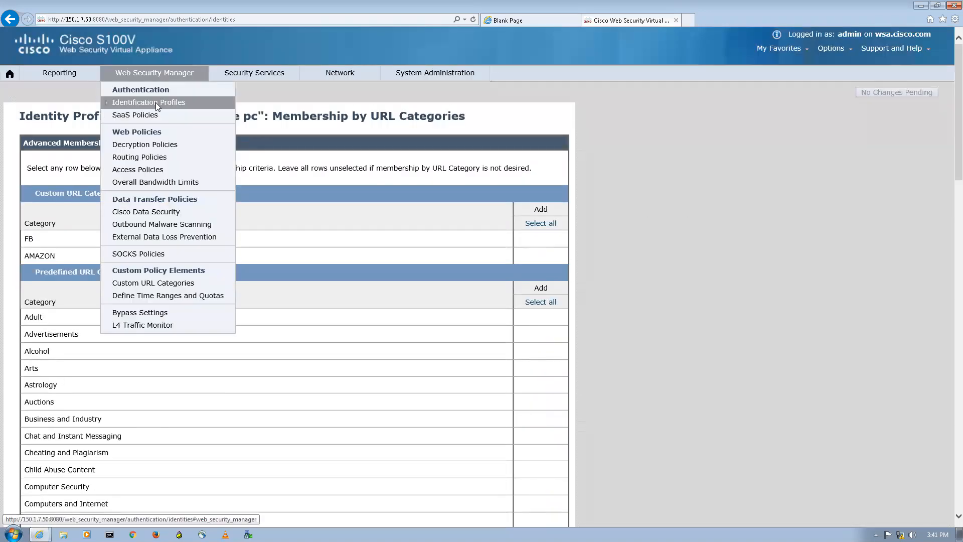
left_click(150, 166)
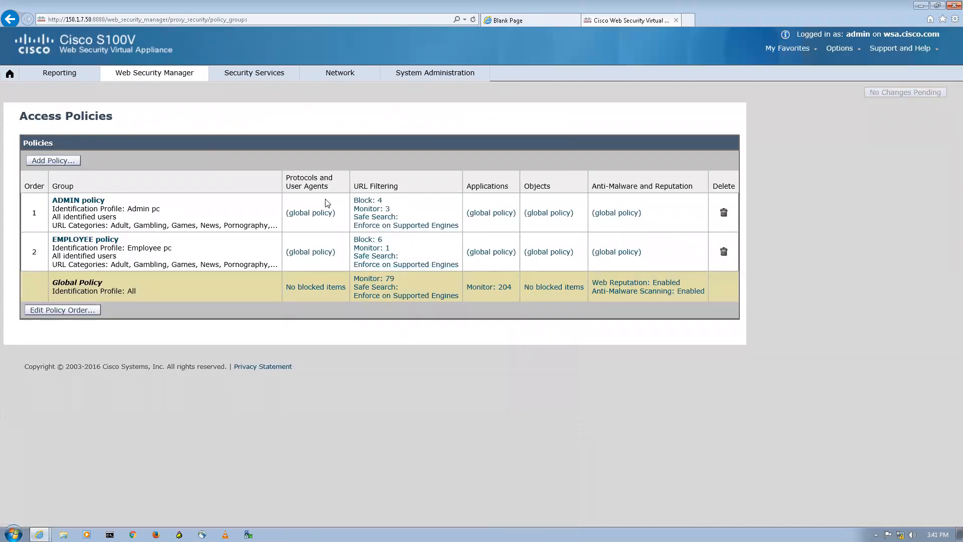
left_click(377, 213)
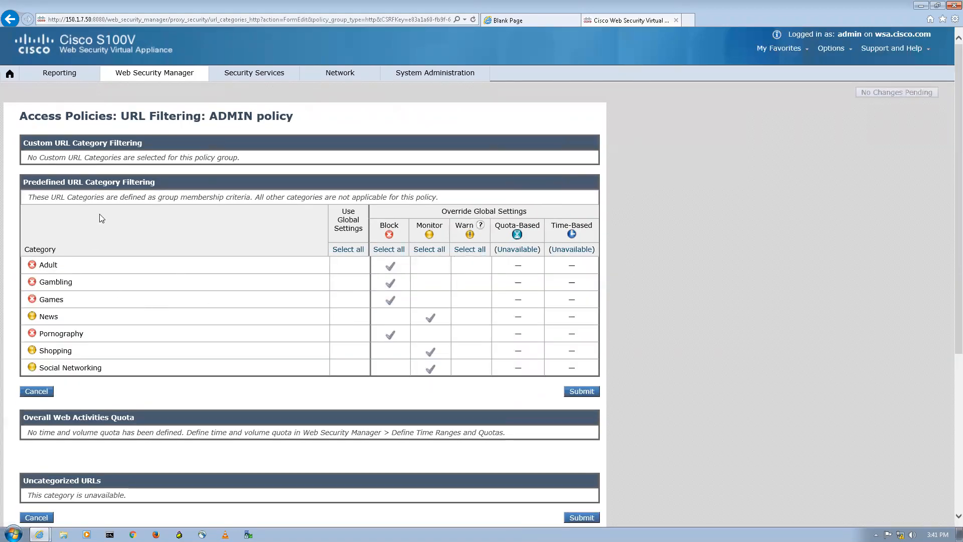
mouse_move(152, 78)
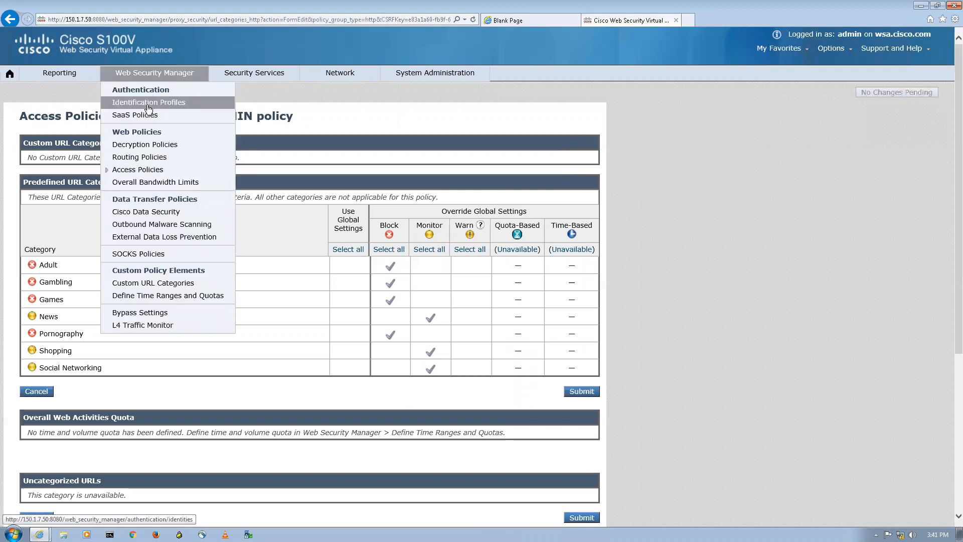
Add FB to the Admin pc identification profile's URL categories and submit.
left_click(148, 102)
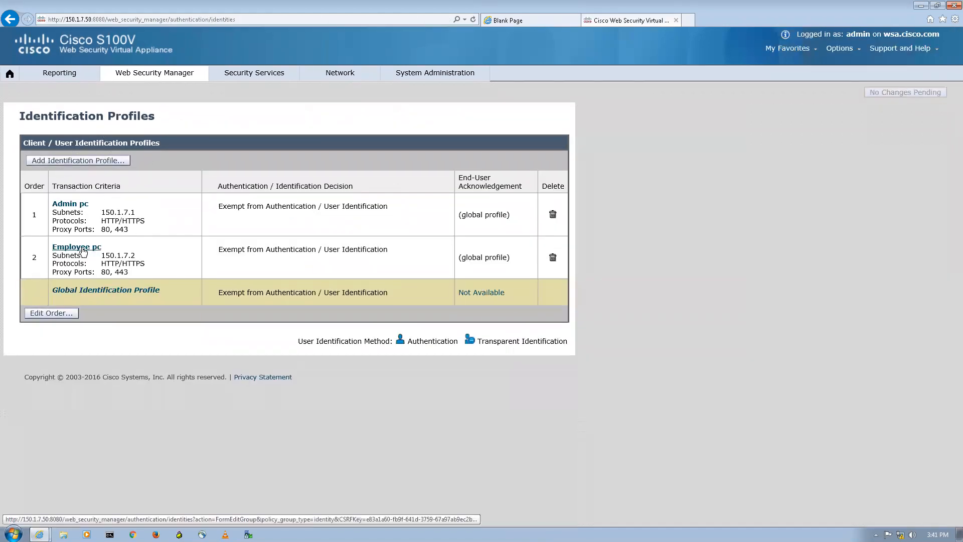
left_click(76, 204)
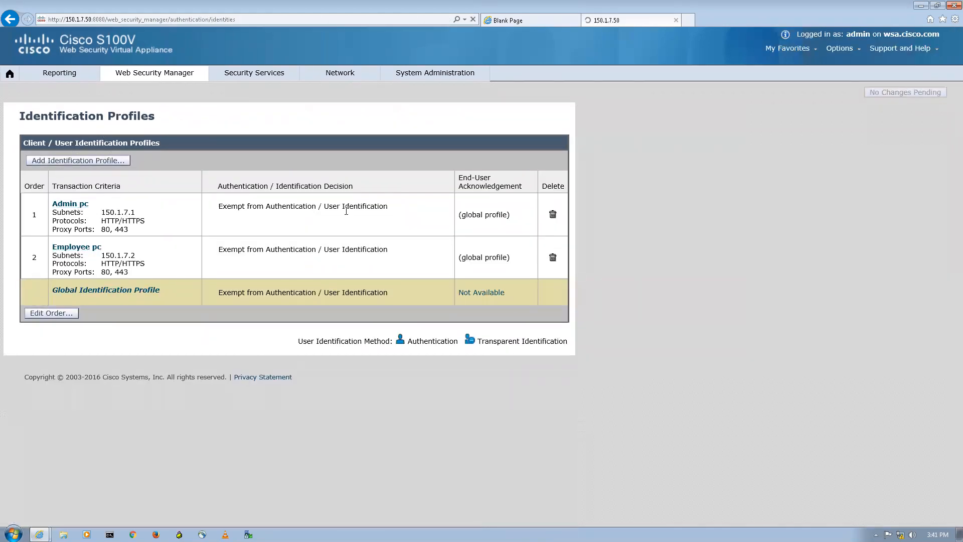
scroll(311, 423, "down", 2)
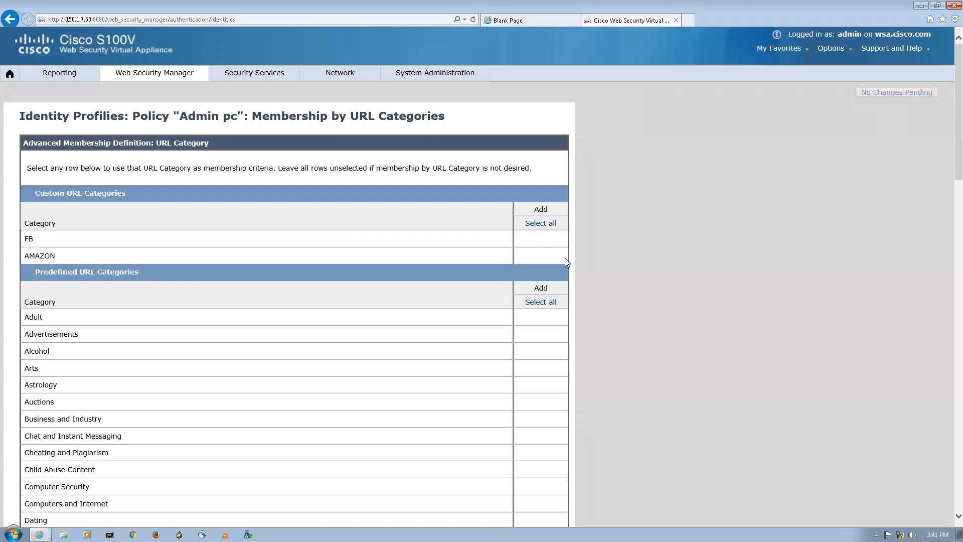
left_click(551, 239)
scroll(556, 238, "down", 20)
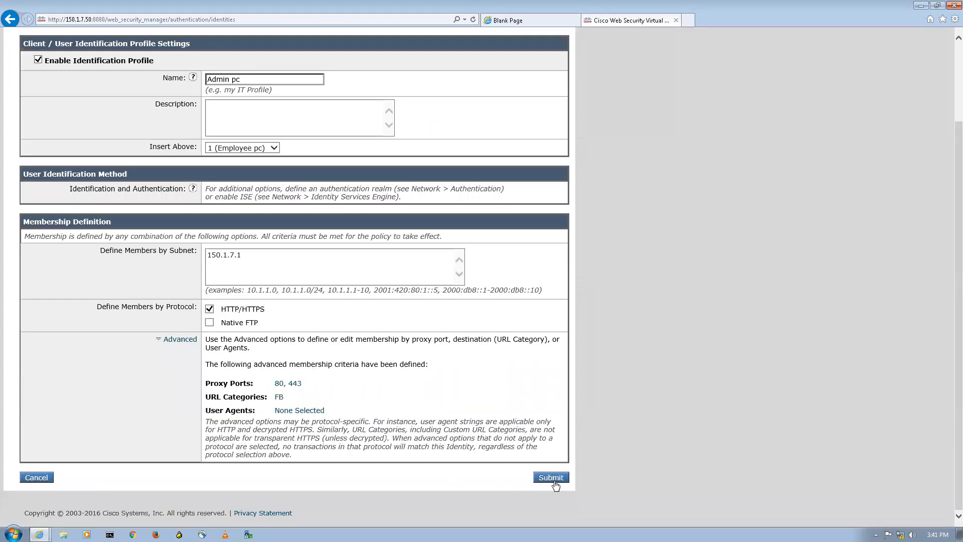
left_click(551, 478)
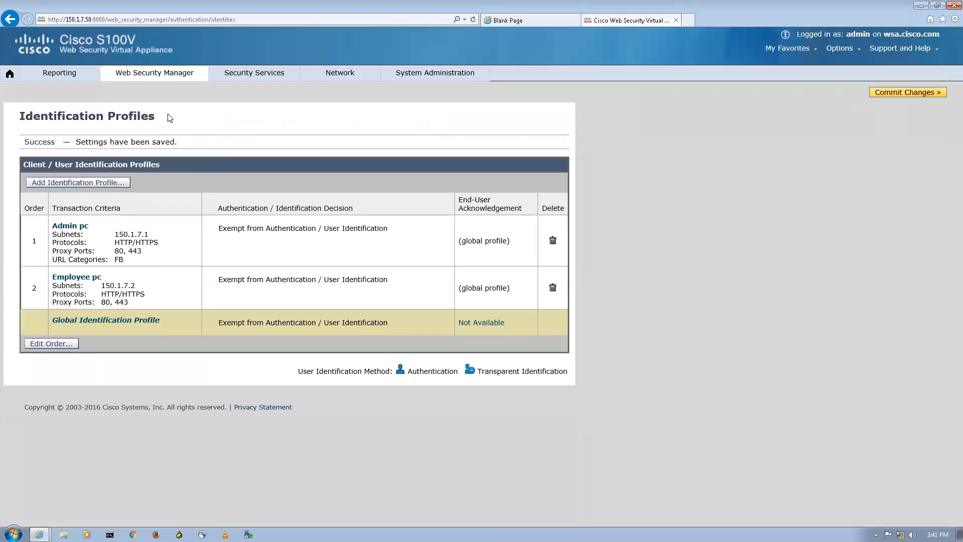
Open the Employee pc profile's URL category membership list.
mouse_move(159, 75)
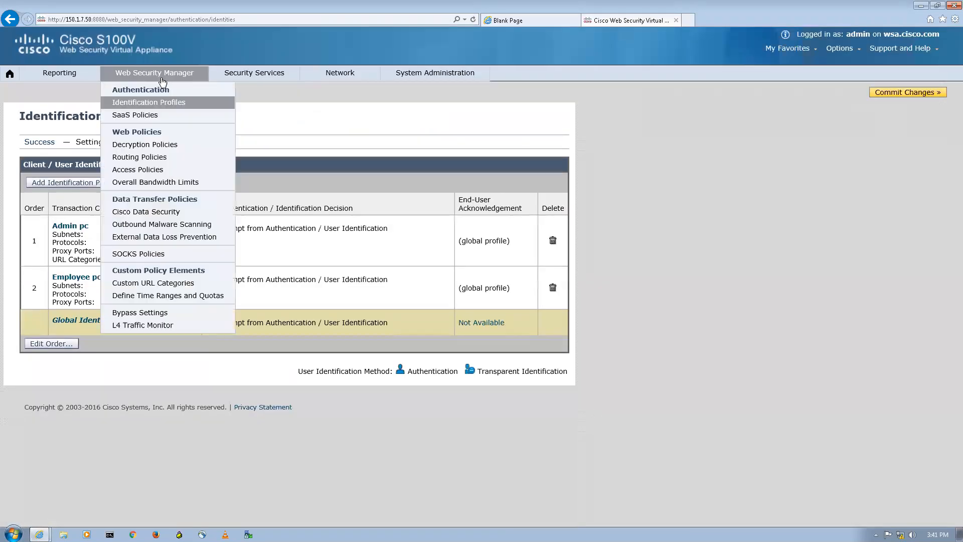
left_click(84, 279)
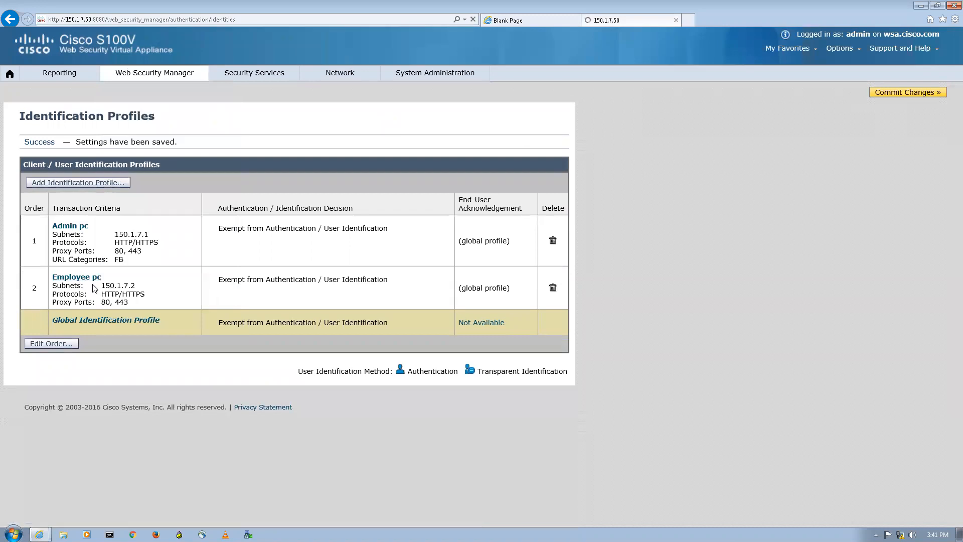
scroll(193, 275, "down", 3)
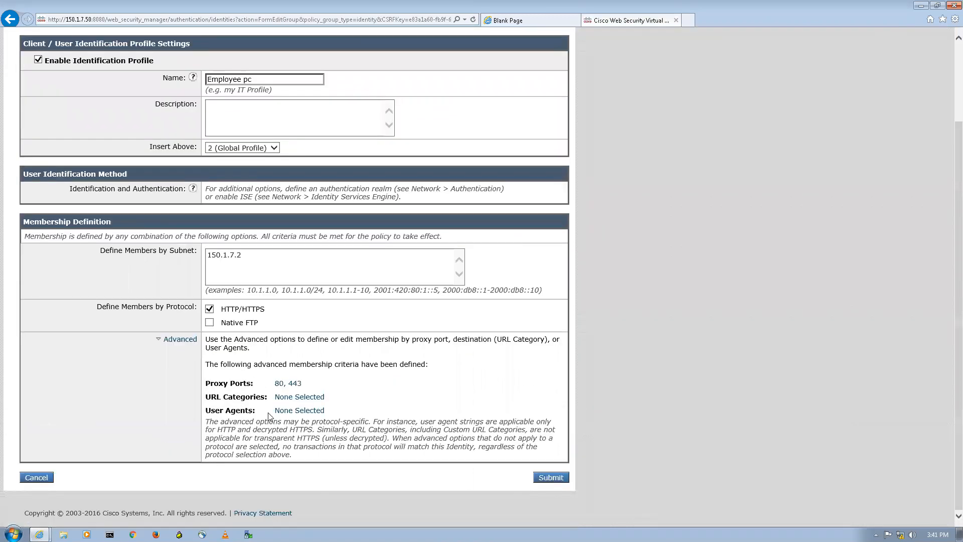
left_click(298, 398)
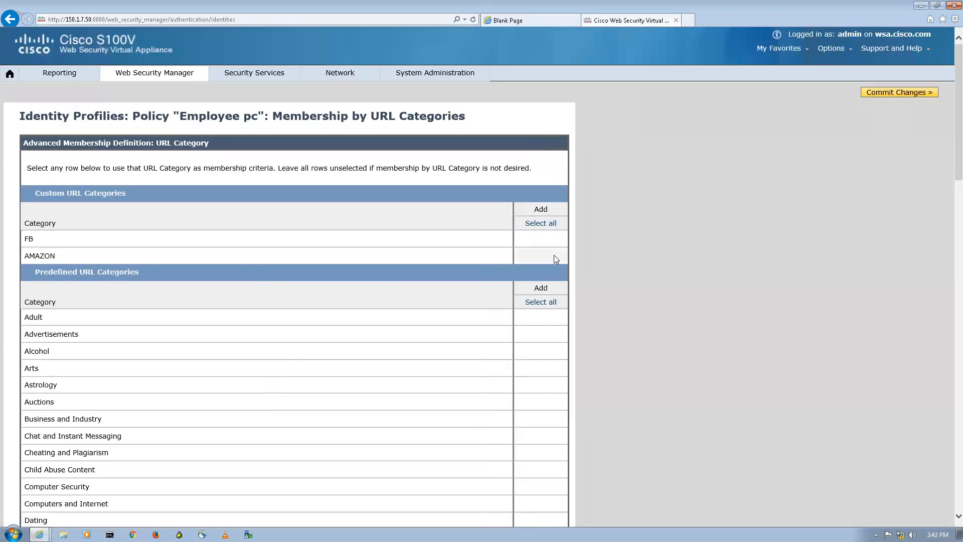
Close the Employee pc category list unchanged and commit the Admin pc change.
scroll(554, 254, "down", 20)
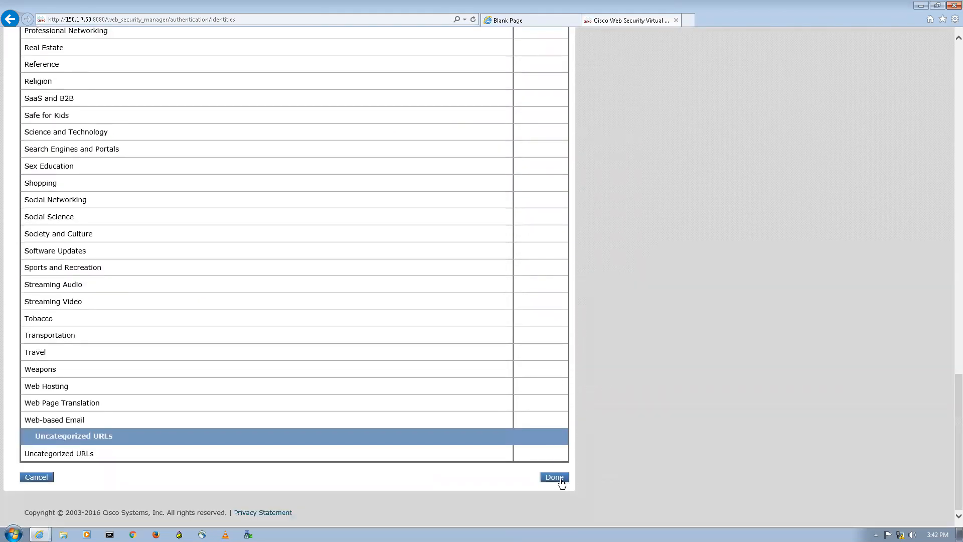
left_click(561, 481)
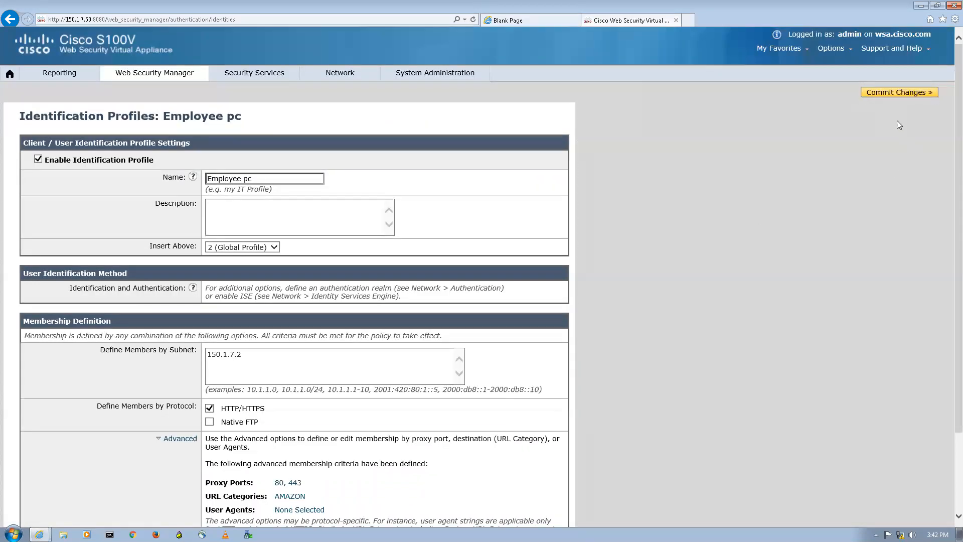
left_click(885, 92)
left_click(336, 208)
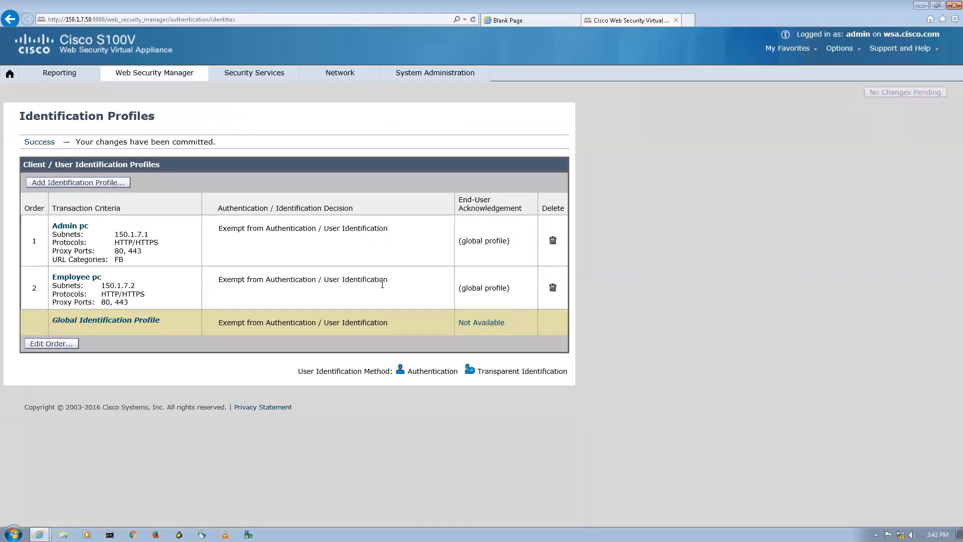
Restrict the Employee pc profile to the AMAZON category and commit the change.
left_click(81, 279)
scroll(294, 434, "down", 3)
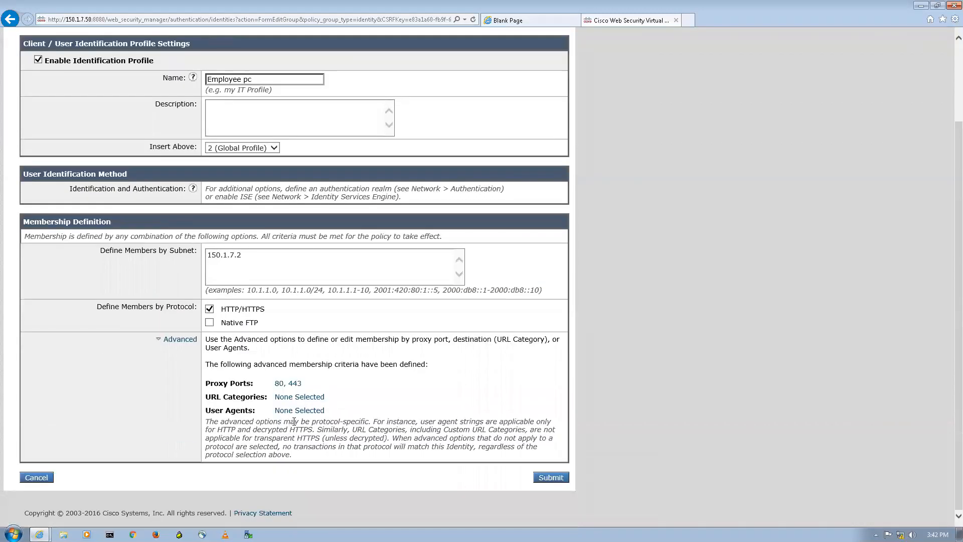
left_click(298, 399)
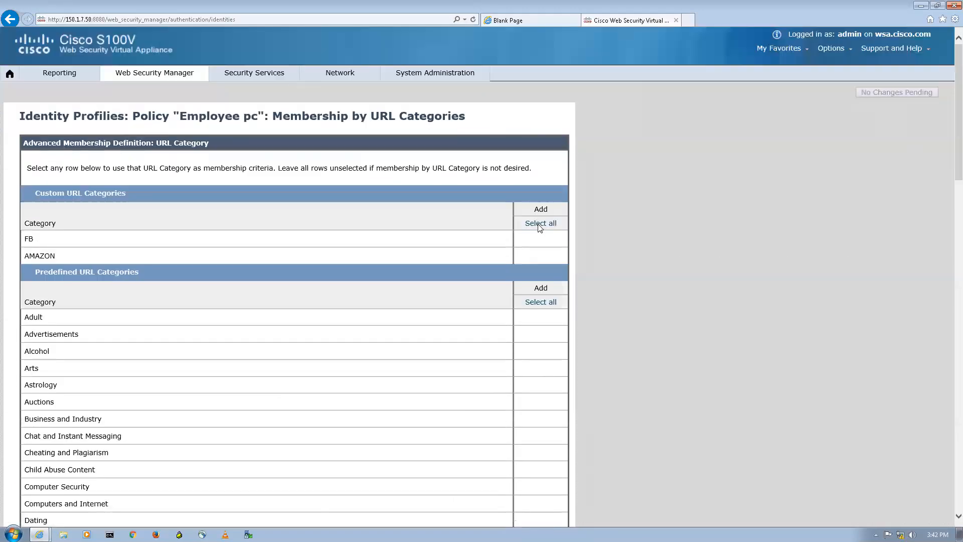
scroll(559, 268, "down", 20)
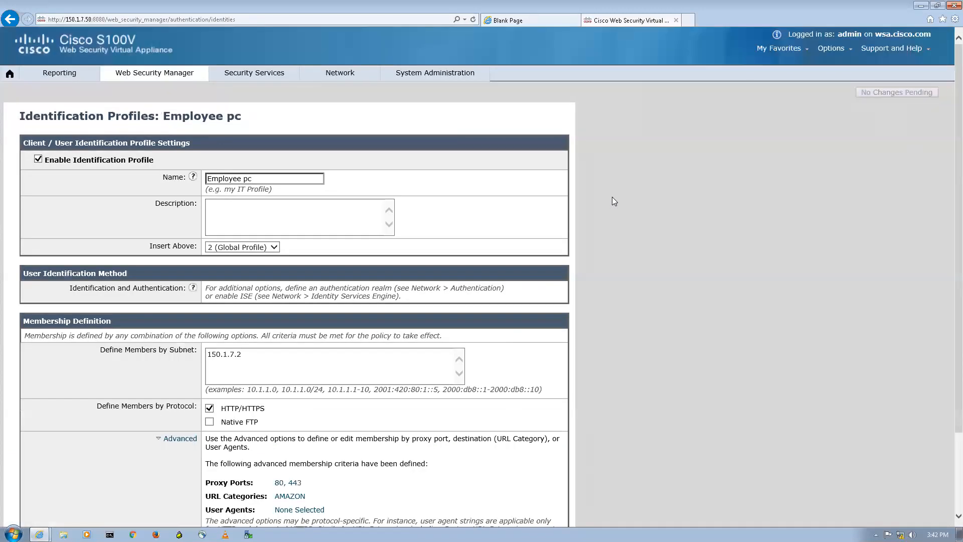
scroll(545, 330, "down", 2)
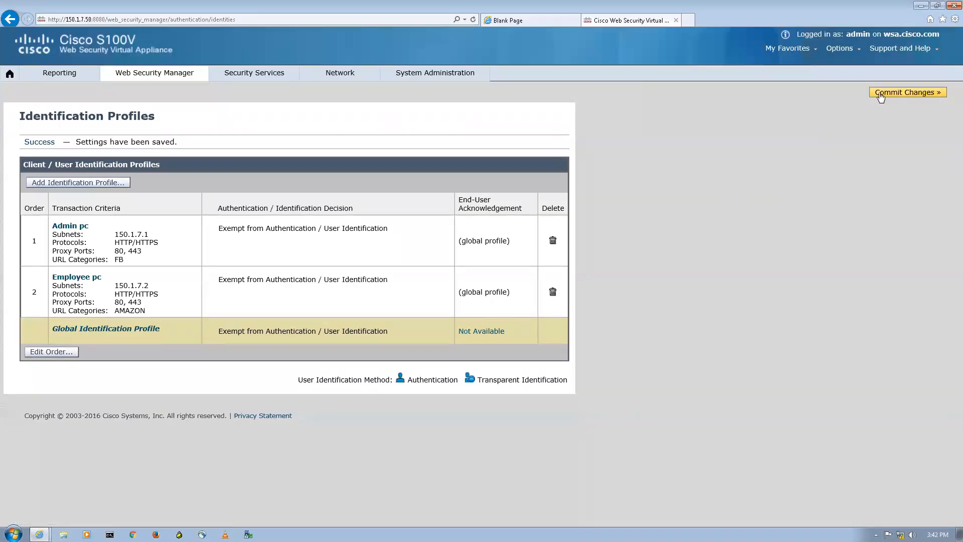
left_click(880, 97)
left_click(329, 212)
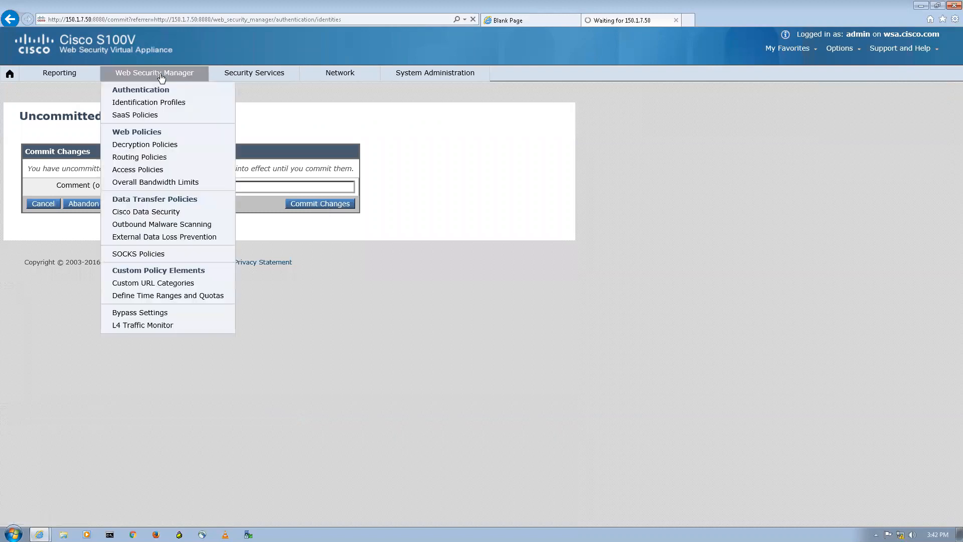
mouse_move(185, 75)
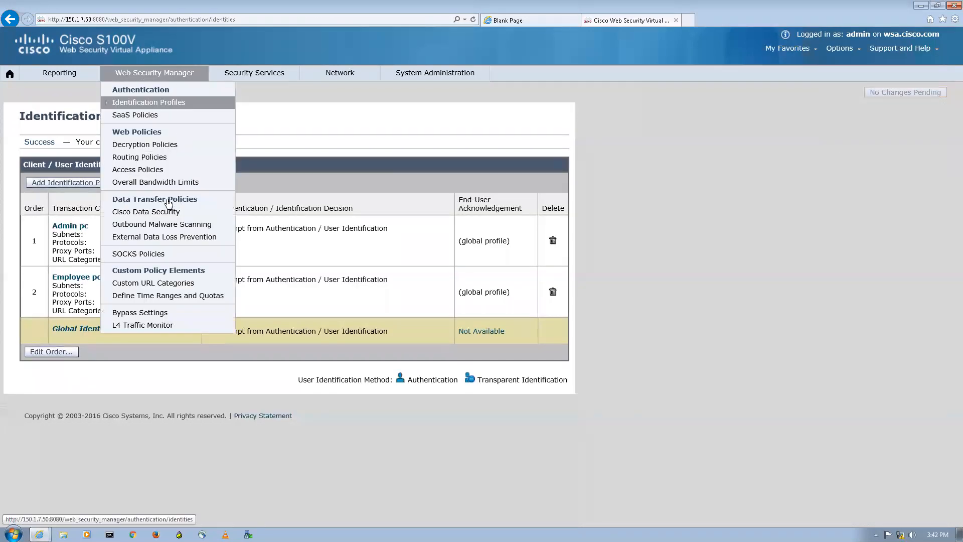
left_click(133, 171)
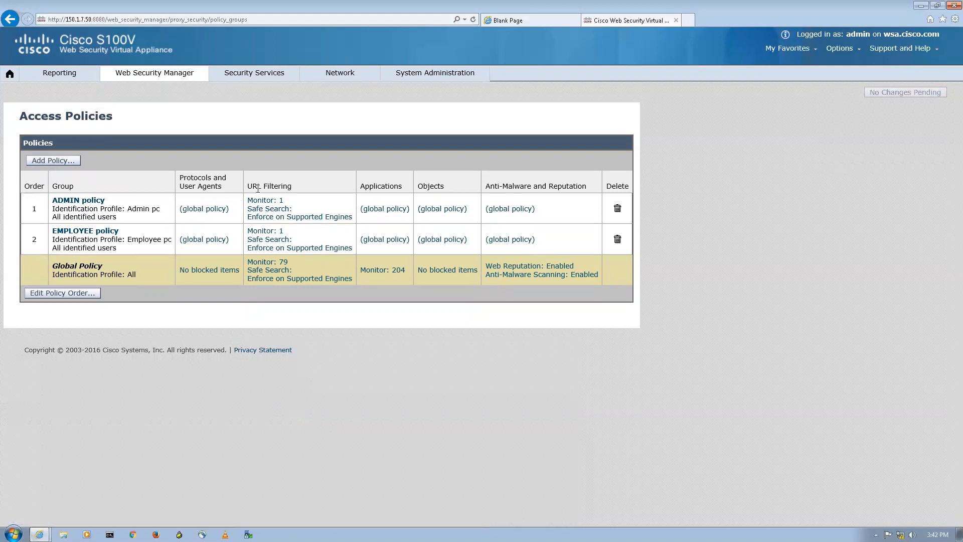
Change FB from Monitor to Allow in the ADMIN policy's URL filtering.
left_click_drag(259, 187, 294, 191)
left_click(271, 211)
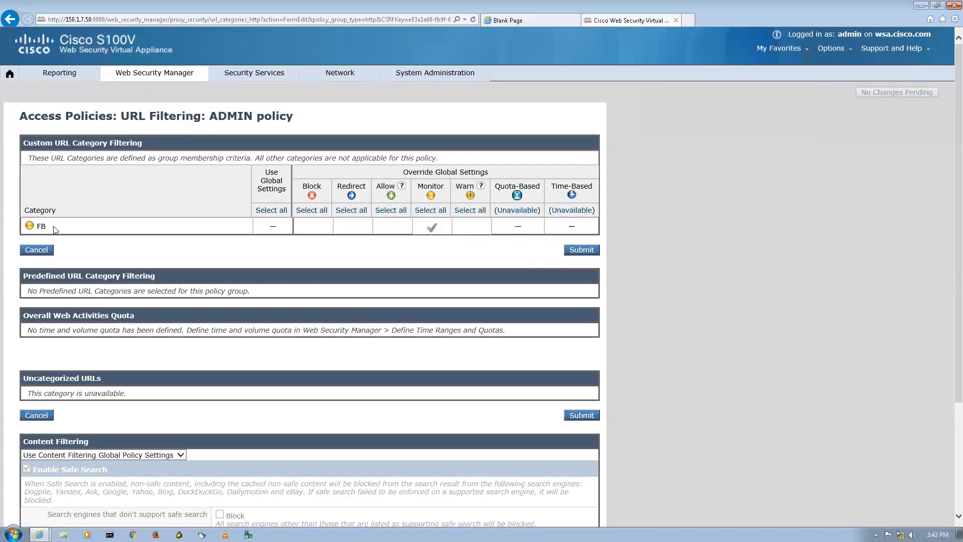
left_click(400, 229)
scroll(205, 358, "down", 3)
scroll(200, 355, "up", 3)
mouse_move(153, 75)
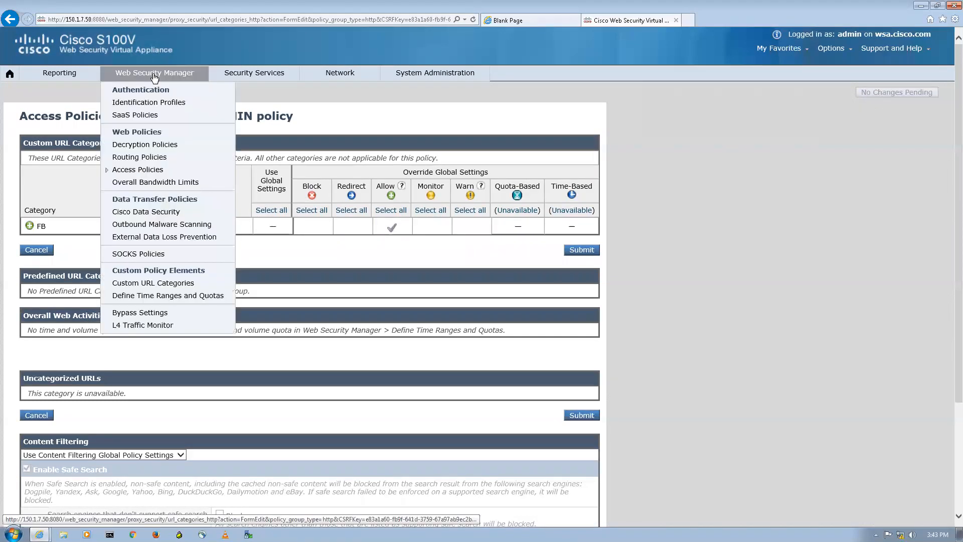
left_click(148, 106)
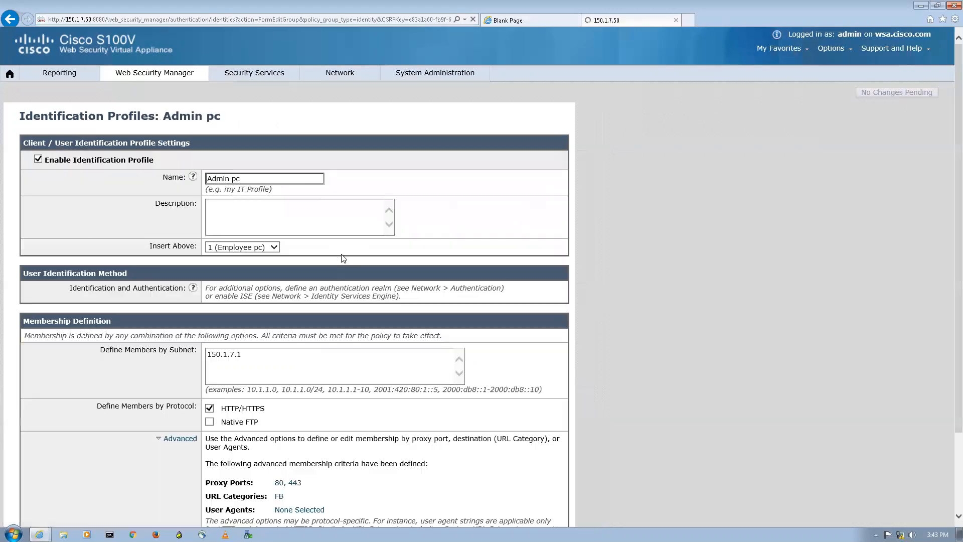
Add Social Networking to Admin pc's URL categories alongside FB.
scroll(303, 321, "down", 2)
left_click(278, 399)
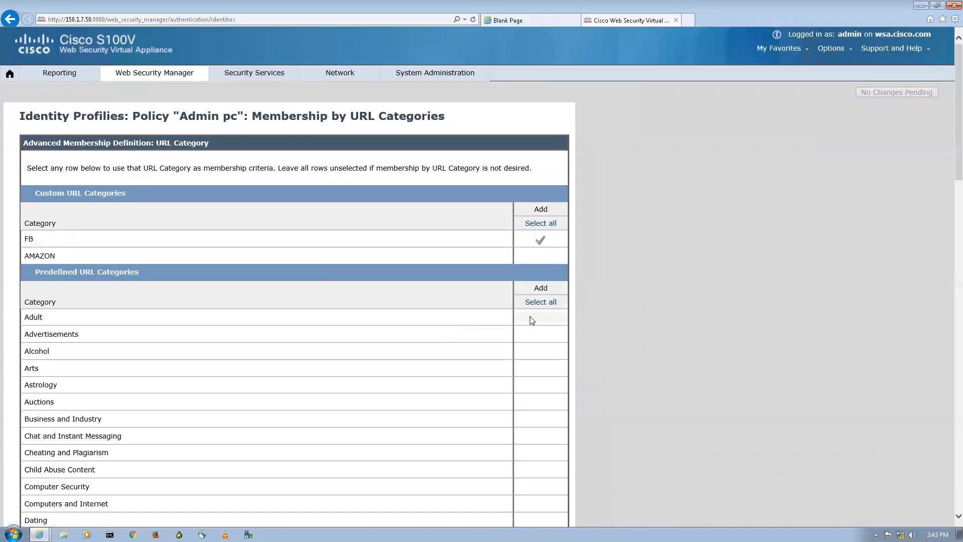
left_click(530, 316)
left_click(543, 317)
scroll(195, 371, "down", 6)
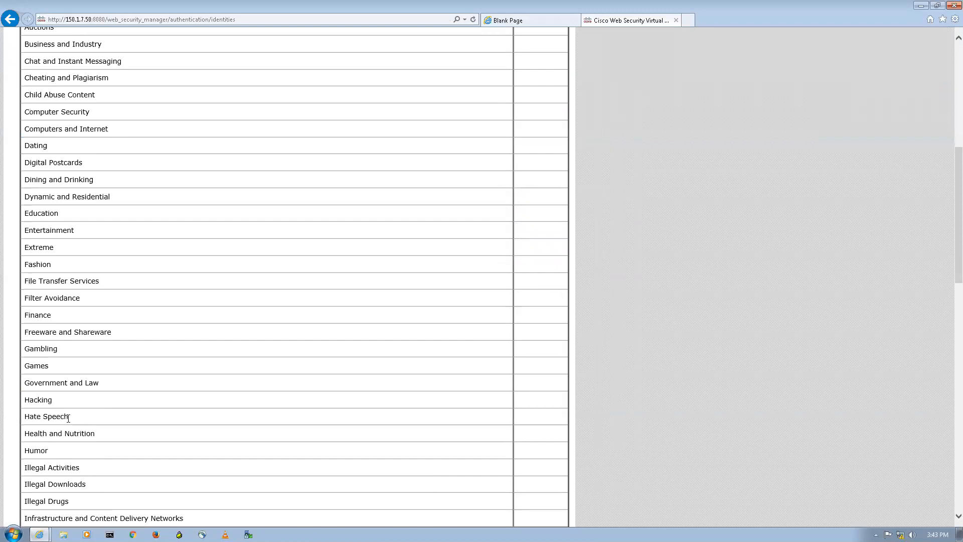
scroll(116, 437, "down", 1)
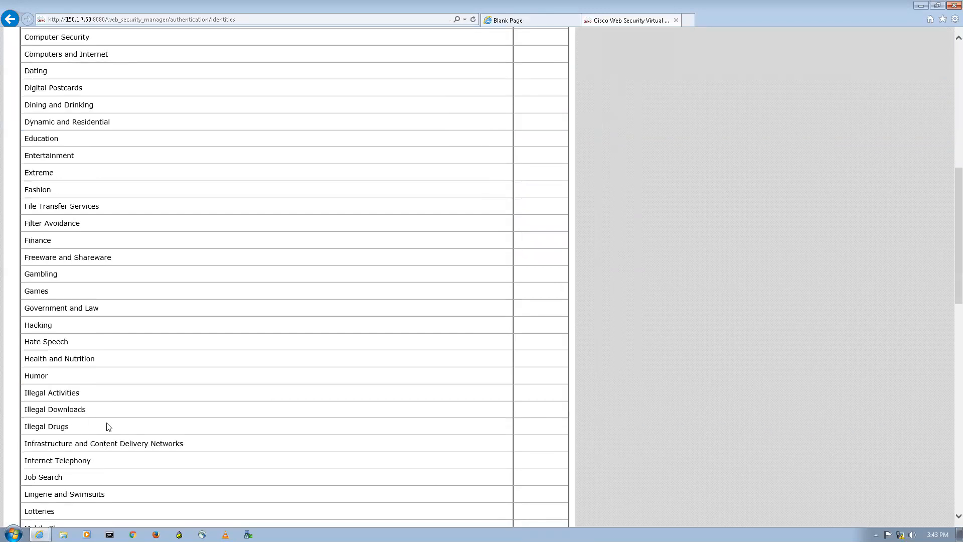
scroll(107, 425, "down", 4)
scroll(116, 462, "down", 3)
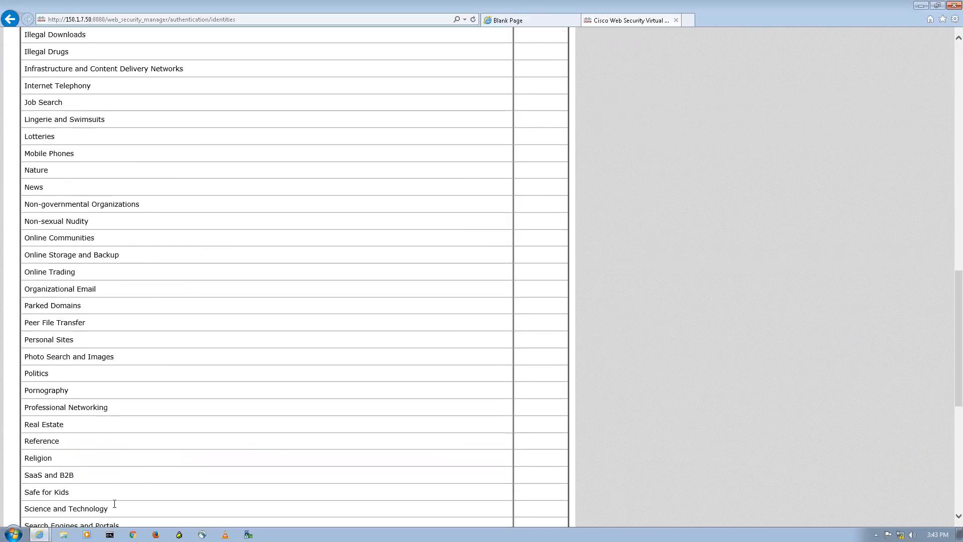
scroll(65, 396, "down", 3)
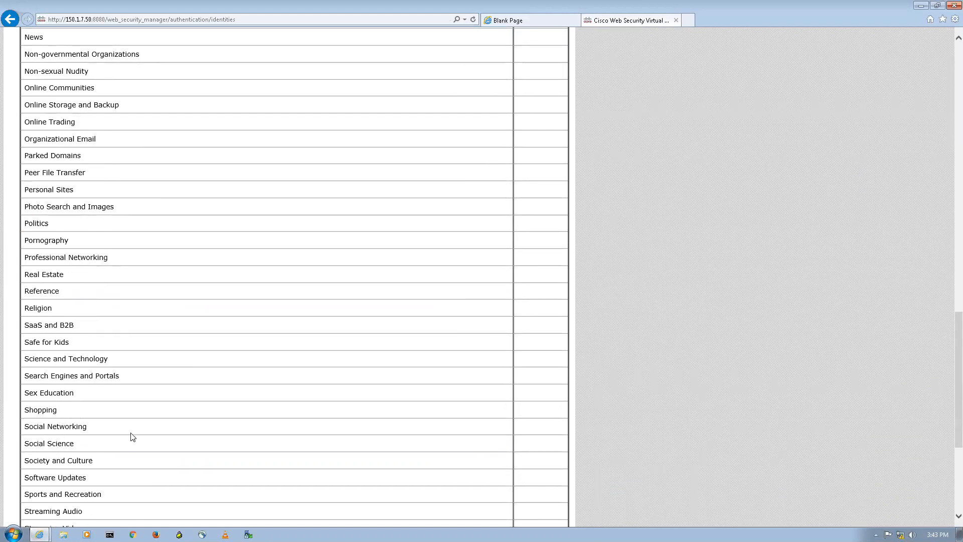
left_click(538, 426)
Submit the Admin pc identification profile, then open Employee pc.
scroll(288, 369, "down", 5)
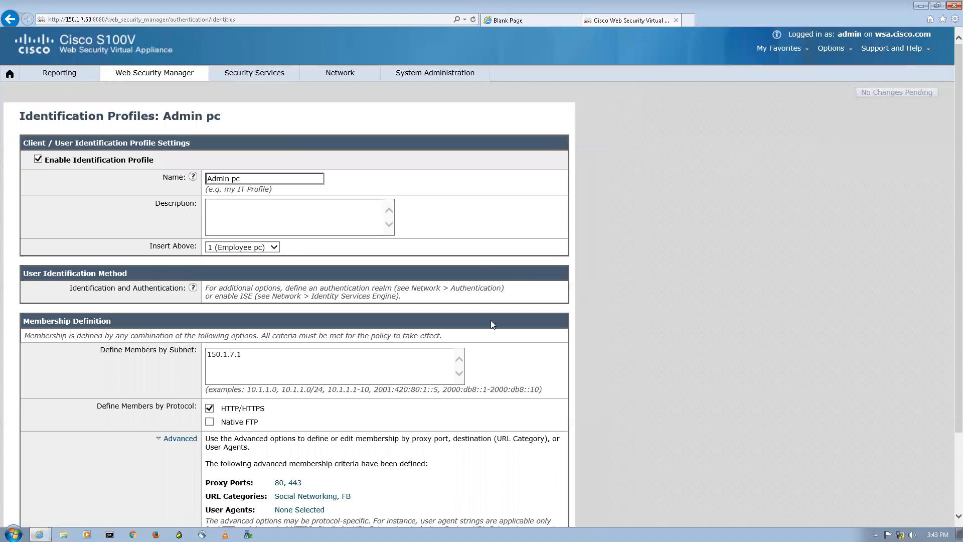
scroll(492, 324, "down", 2)
left_click(542, 477)
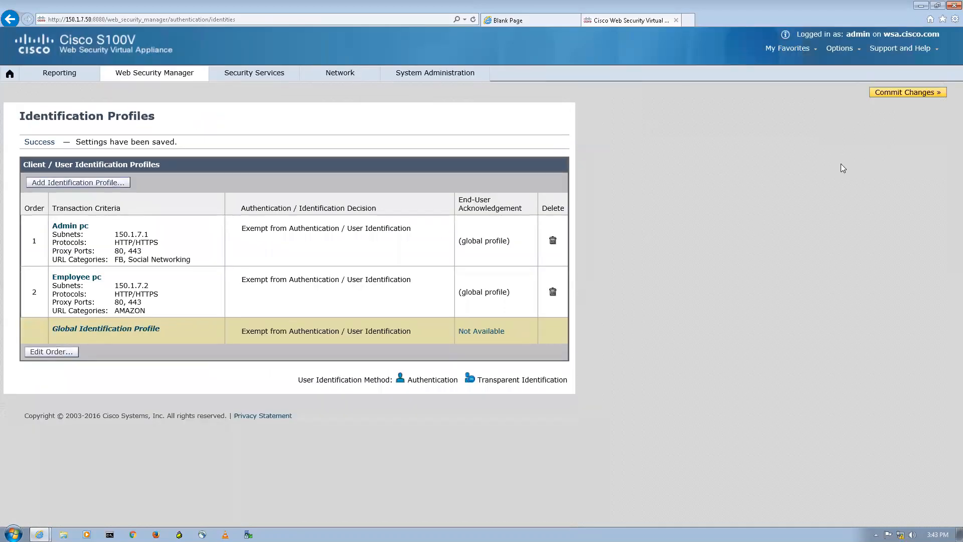
left_click(82, 279)
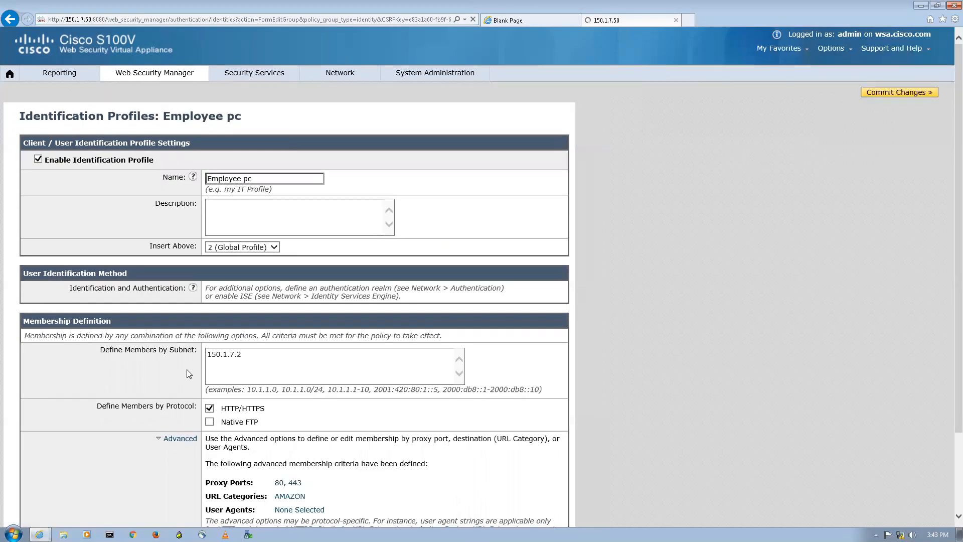
Add Shopping to Employee pc's categories alongside AMAZON, submit, and commit all changes.
scroll(279, 305, "down", 2)
left_click(288, 397)
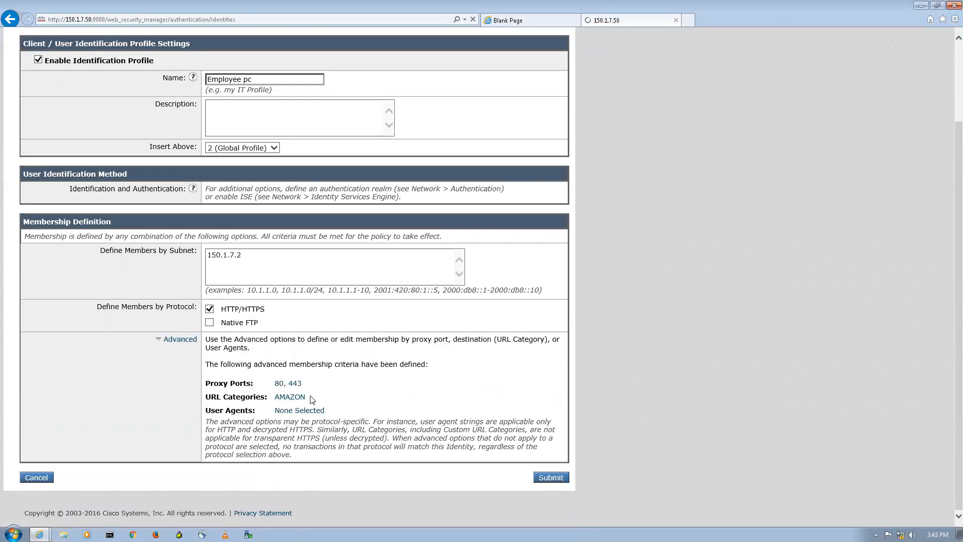
scroll(353, 391, "down", 20)
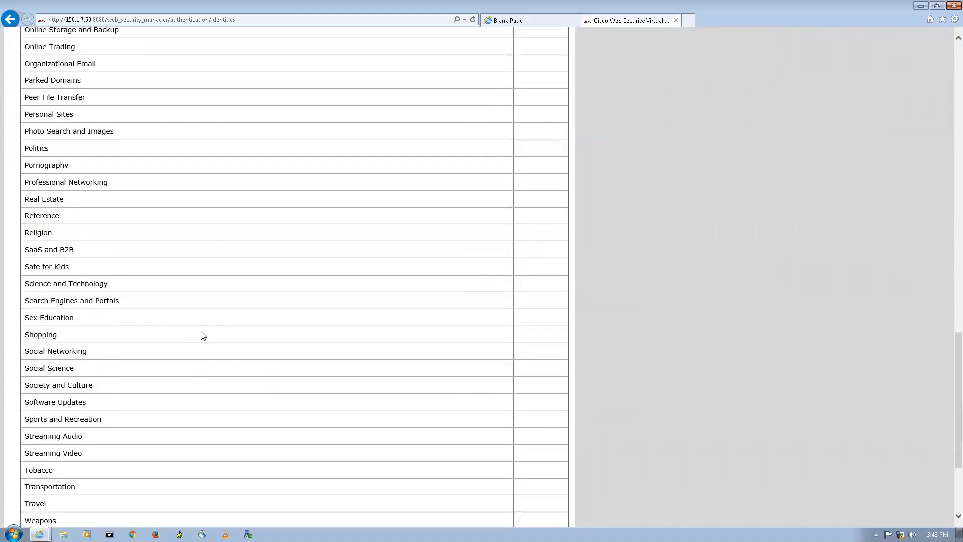
left_click(554, 335)
scroll(670, 311, "down", 3)
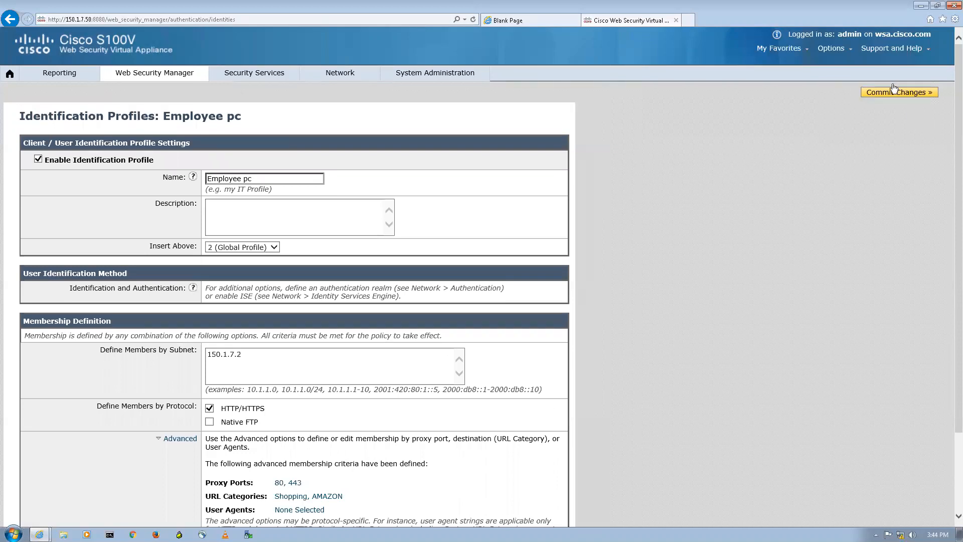
scroll(593, 447, "down", 2)
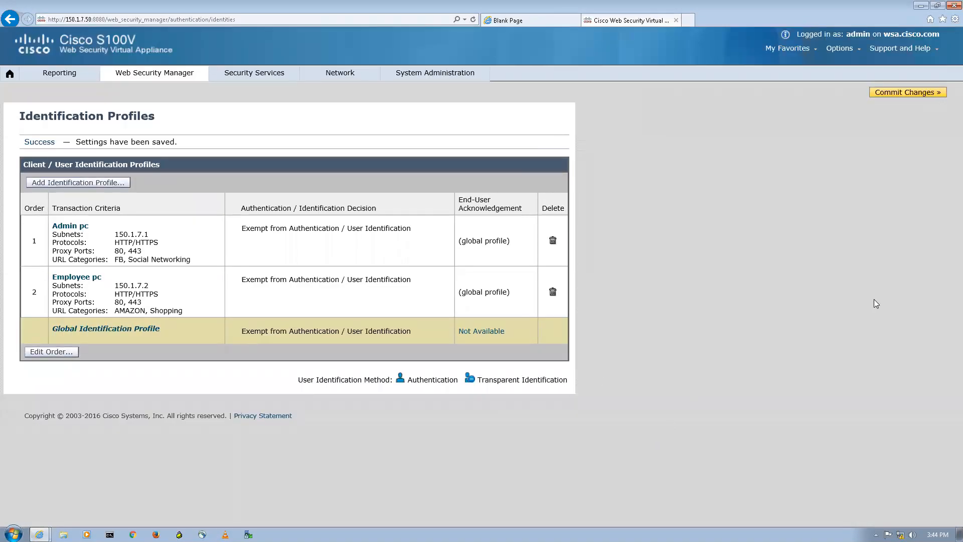
left_click(887, 92)
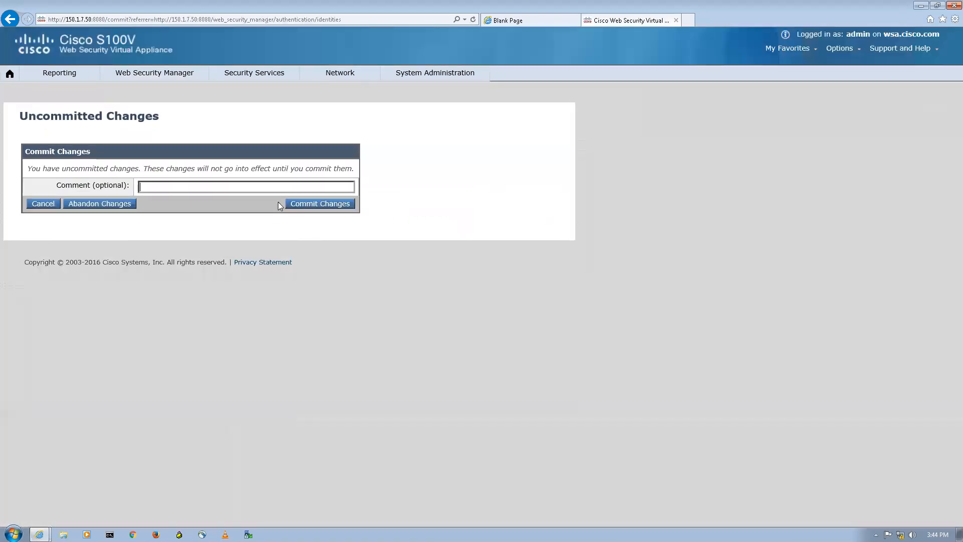
left_click(301, 205)
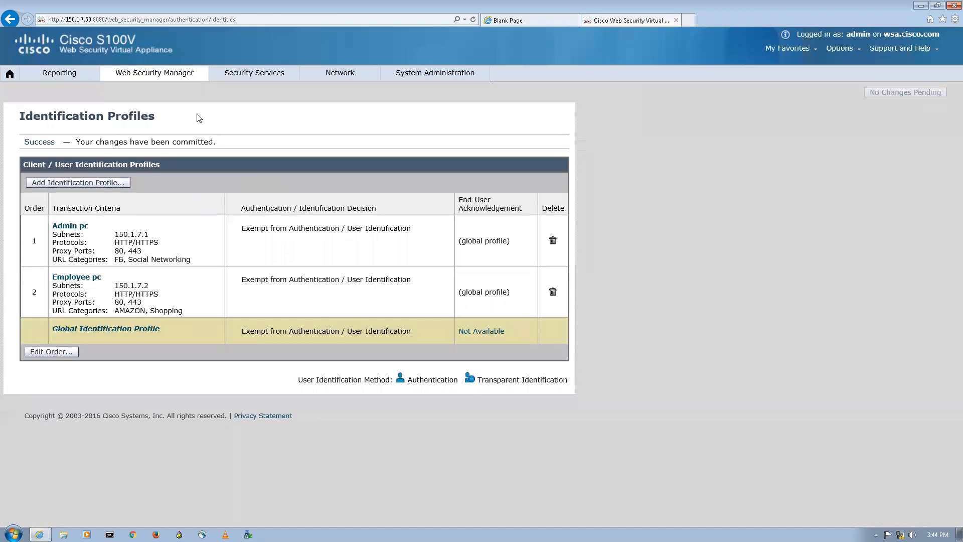
Navigate to Access Policies and briefly open the ADMIN policy.
left_click(168, 74)
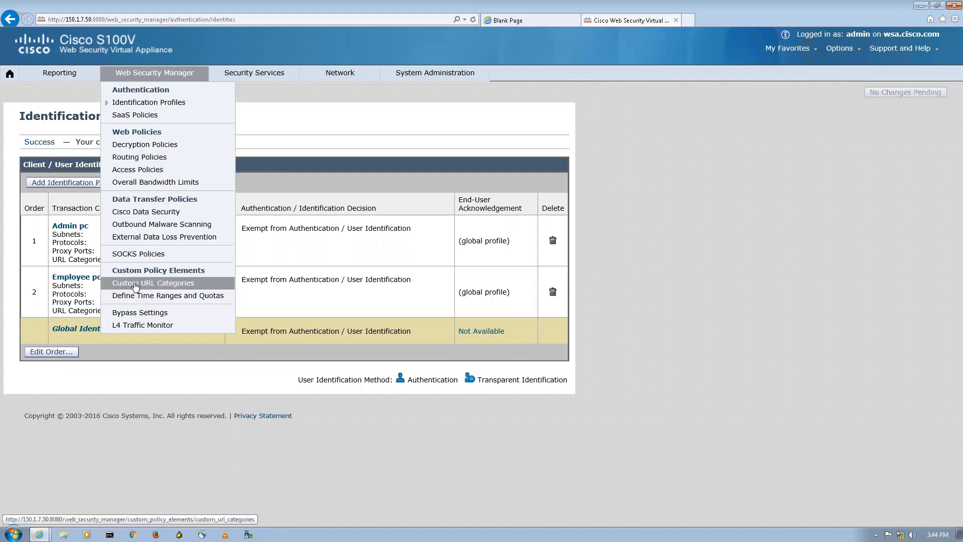
left_click(152, 171)
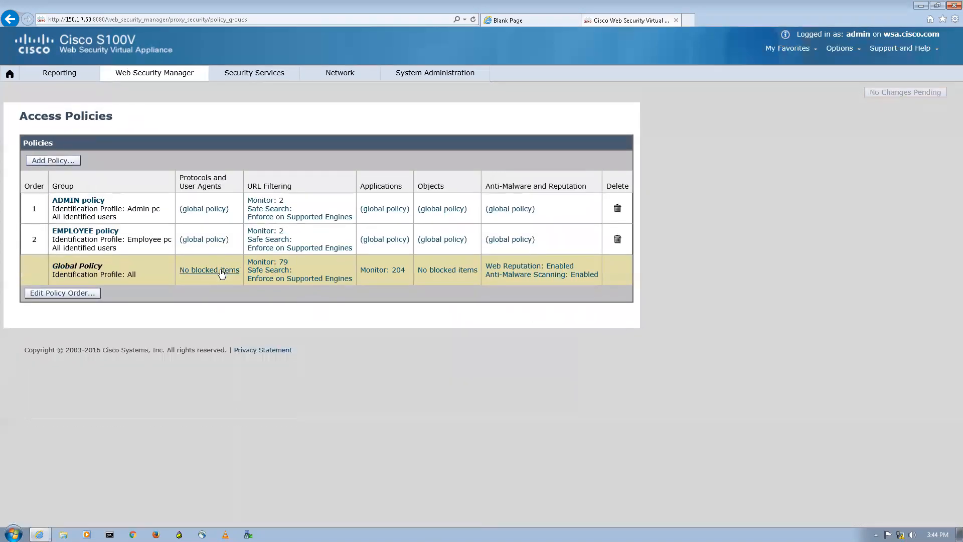
left_click(76, 202)
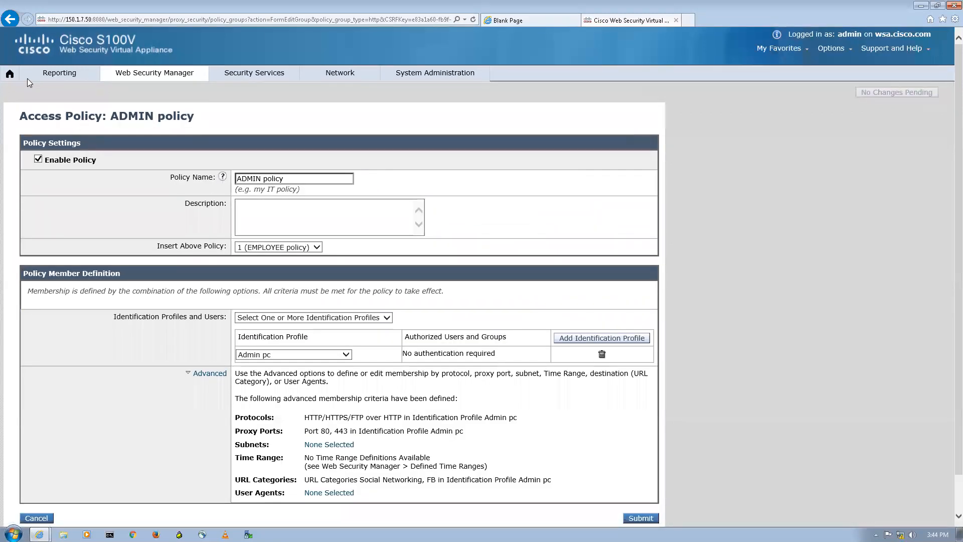
left_click(10, 20)
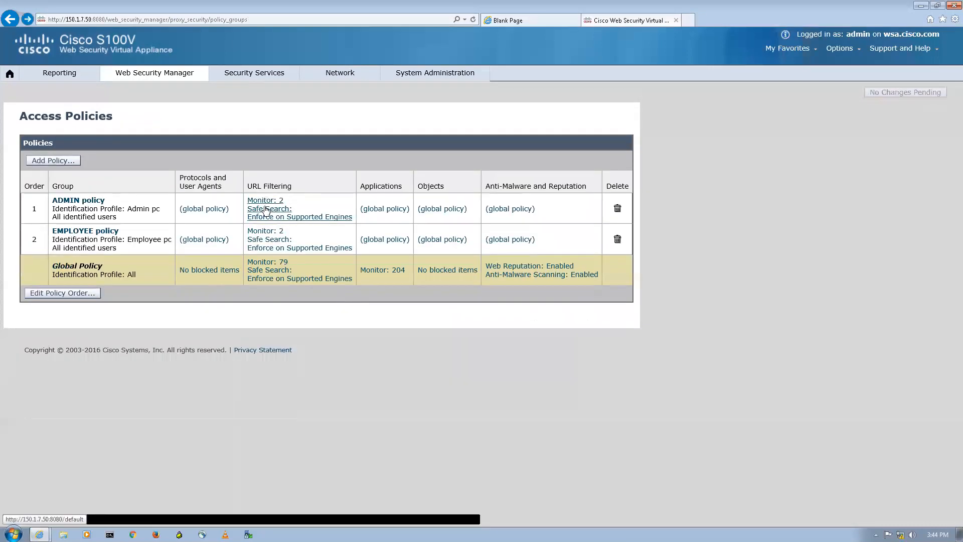
Set Social Networking to Block and FB to Allow for ADMIN, submit, and commit.
left_click(266, 210)
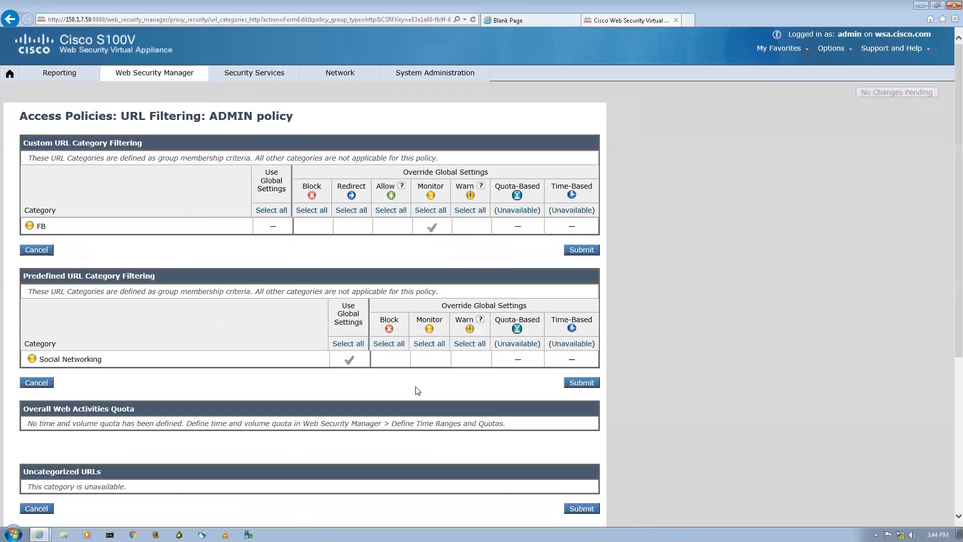
left_click(396, 361)
left_click(398, 229)
left_click(583, 250)
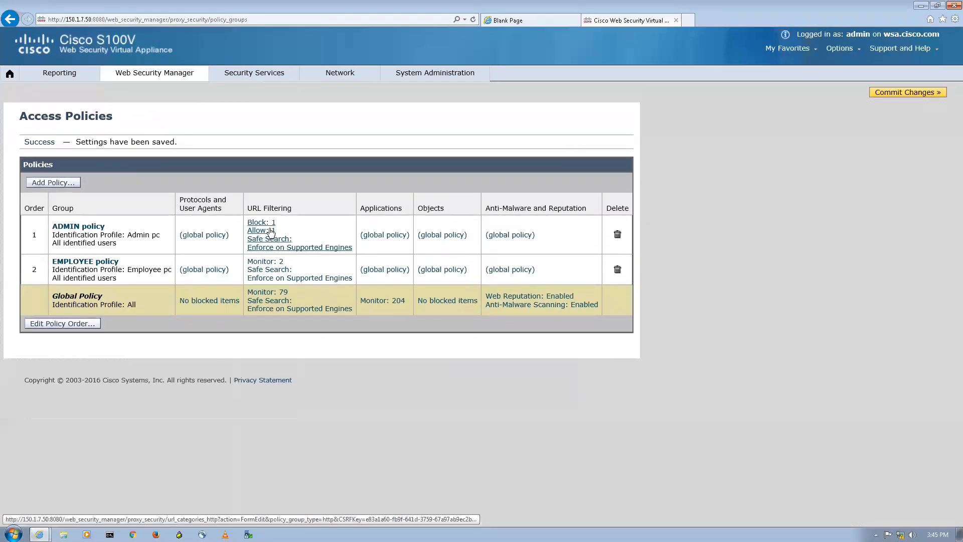
left_click(280, 248)
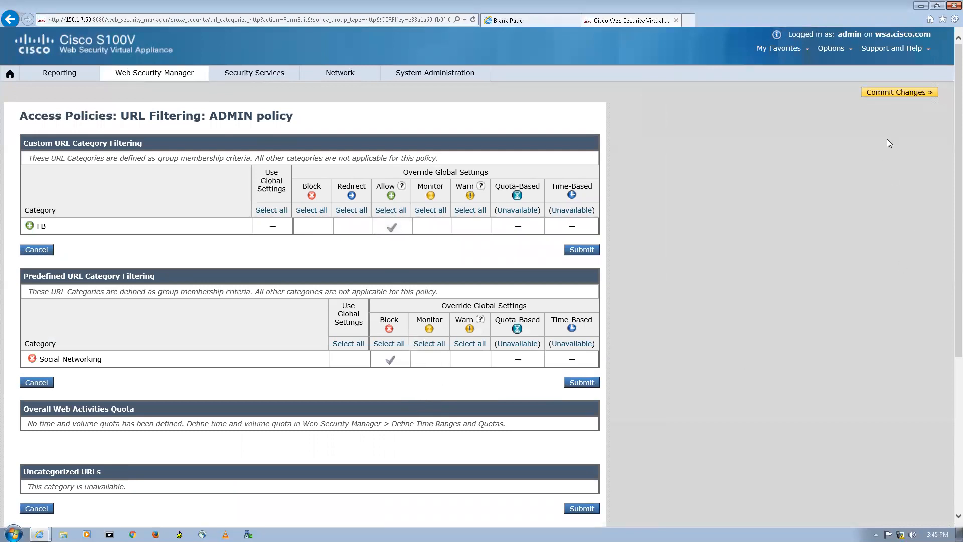
left_click(888, 93)
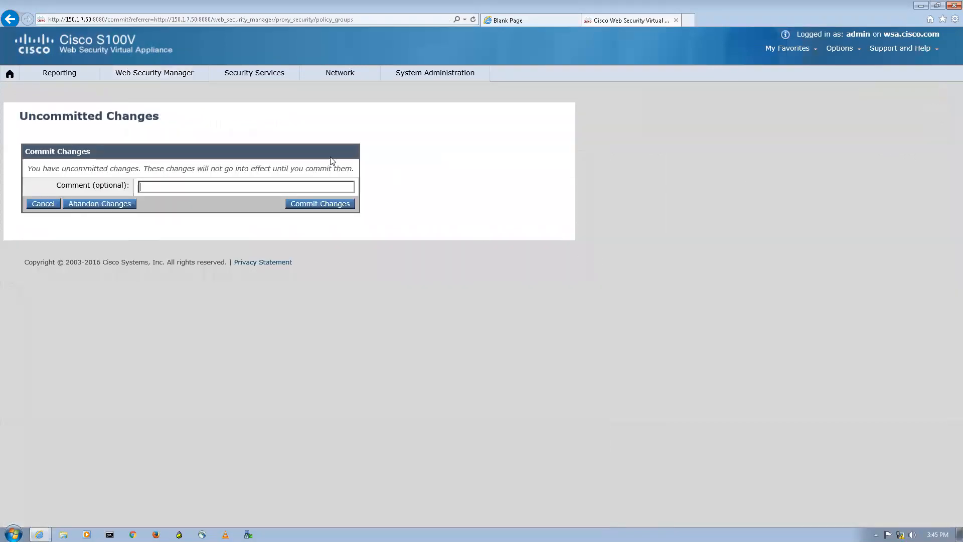
left_click(325, 204)
Set AMAZON to Allow and Shopping to Block in the EMPLOYEE policy's URL filtering, then commit.
left_click(258, 270)
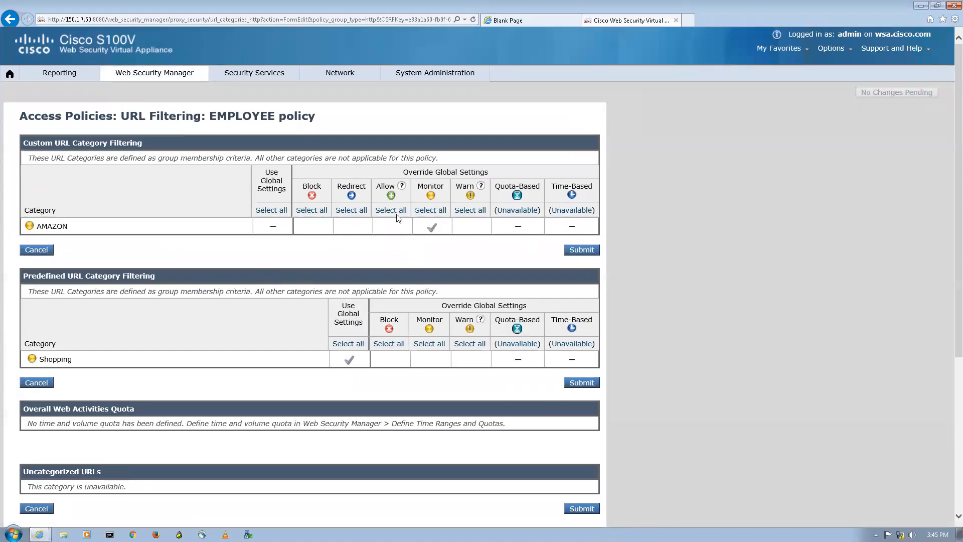
left_click(391, 227)
left_click(394, 358)
left_click(596, 384)
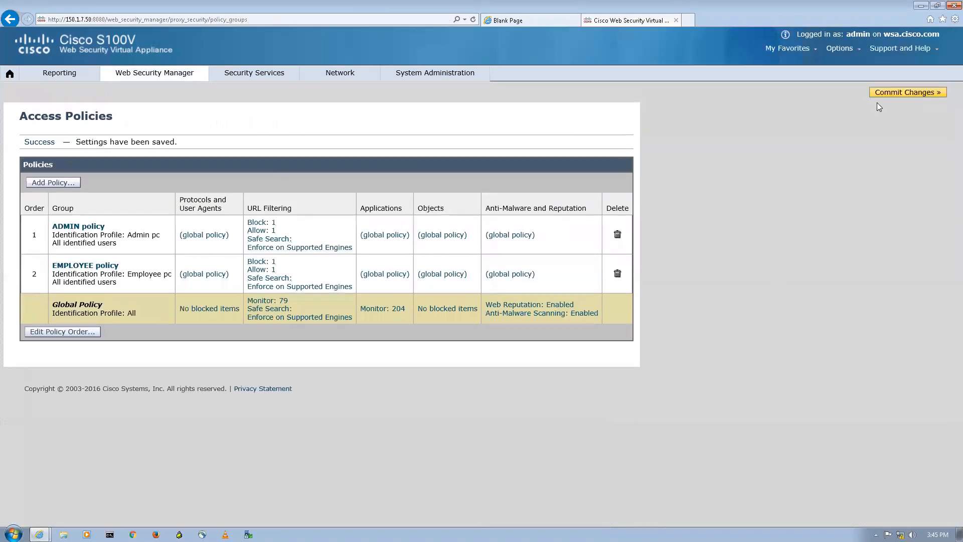
left_click(898, 92)
left_click(322, 203)
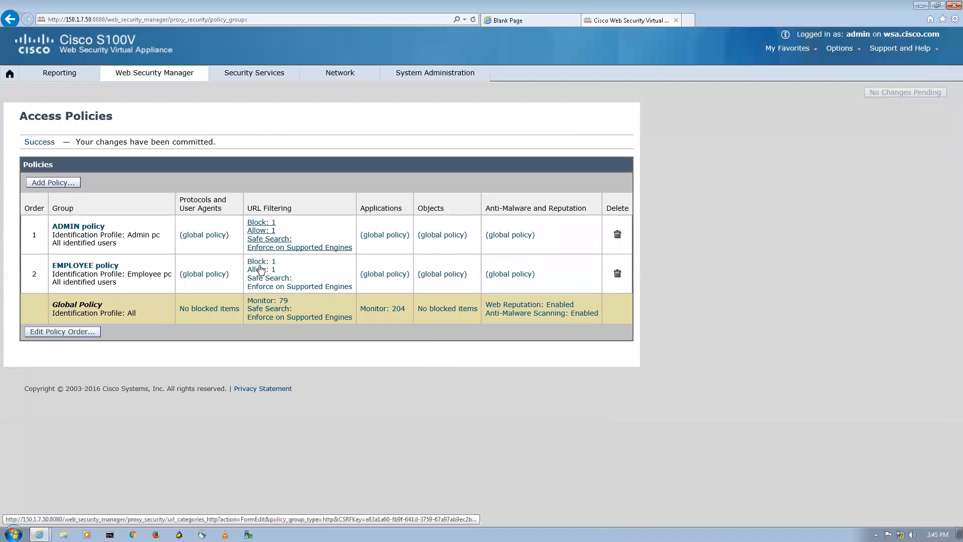
Recheck the EMPLOYEE policy's URL filtering settings.
left_click(260, 270)
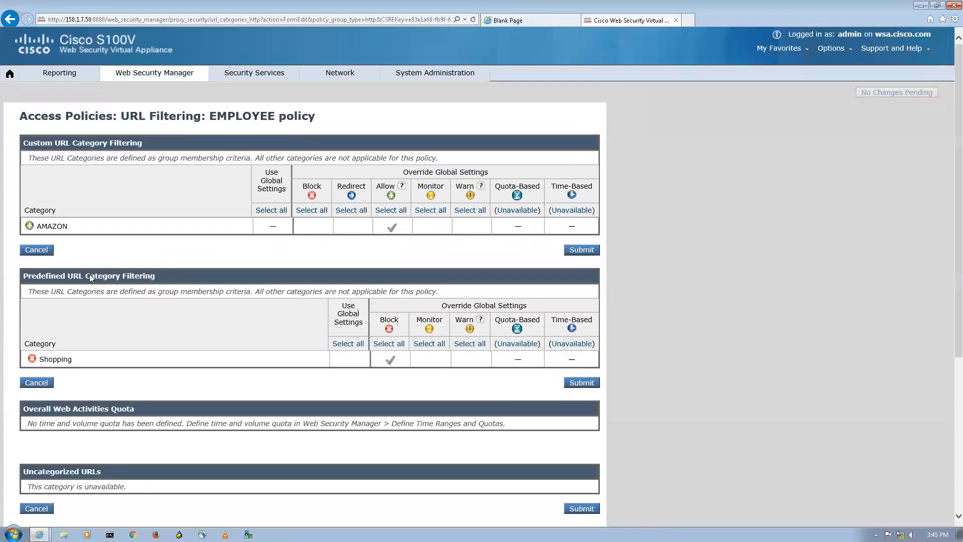
double_click(259, 116)
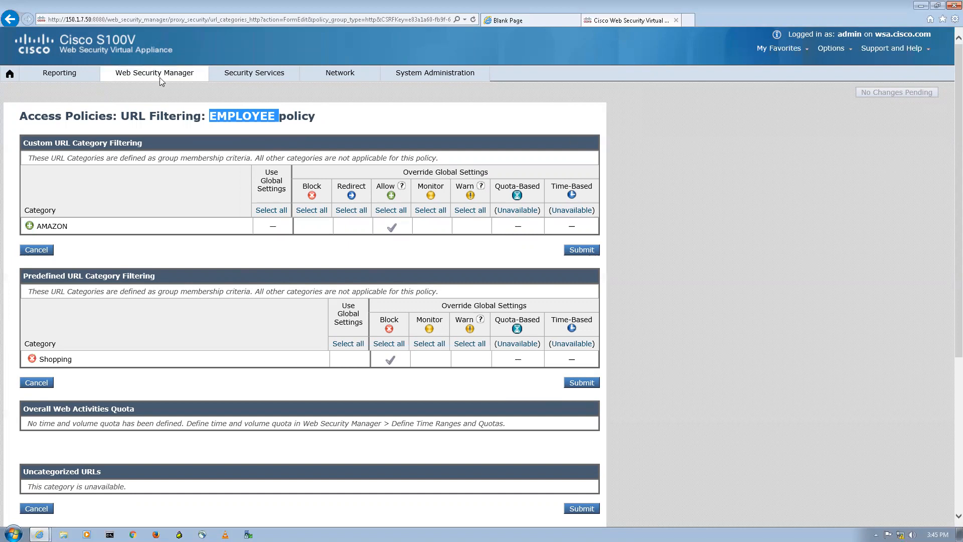
left_click(251, 75)
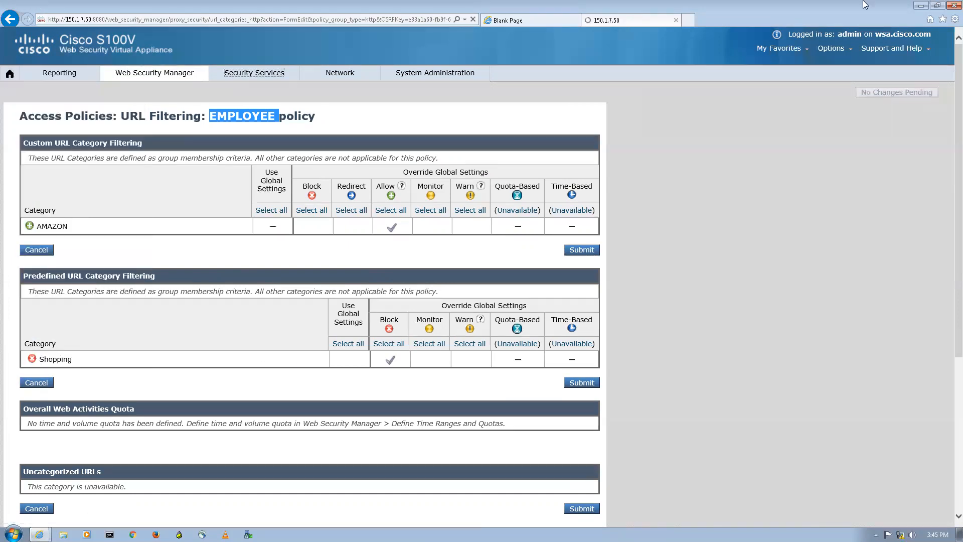
Return to the web security appliance window and review the ADMIN policy's URL filtering.
left_click(921, 6)
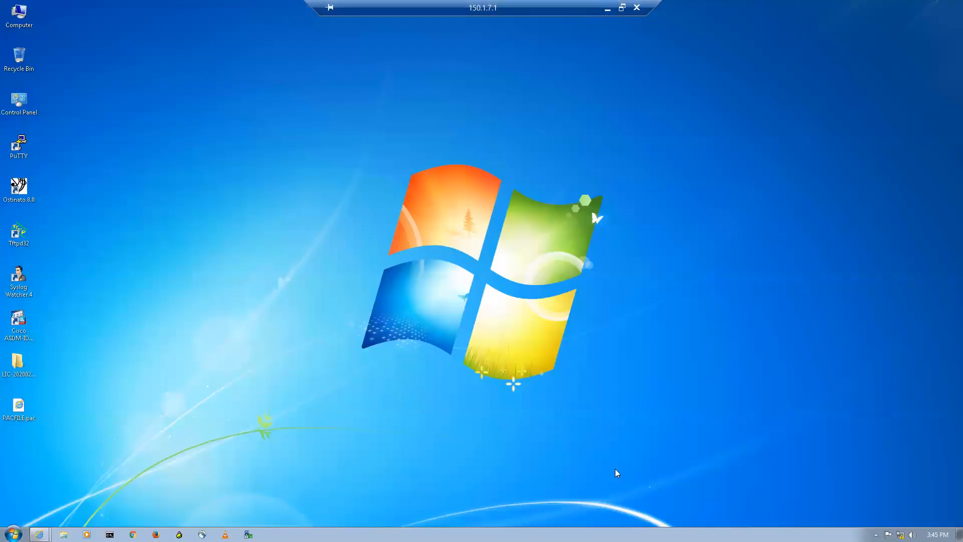
left_click(39, 534)
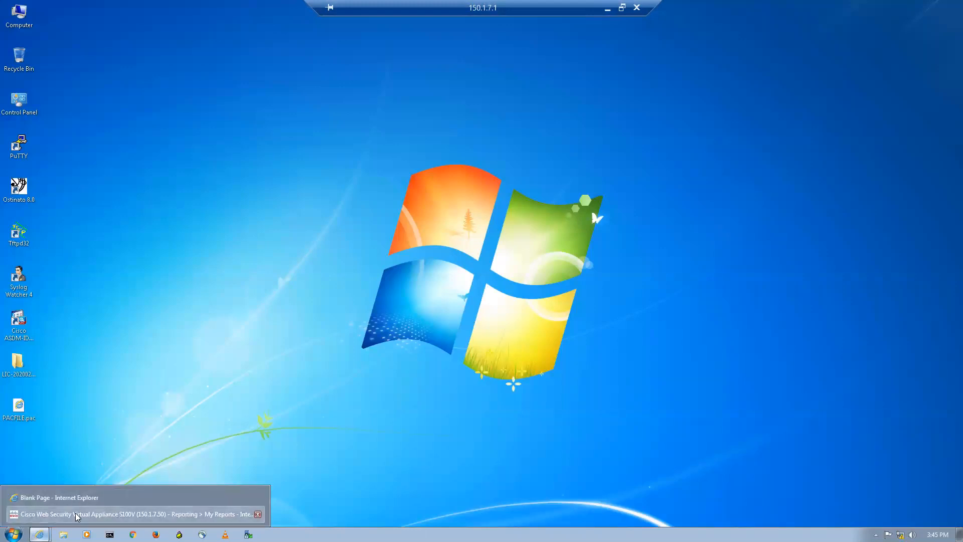
left_click(86, 514)
mouse_move(153, 71)
left_click(161, 171)
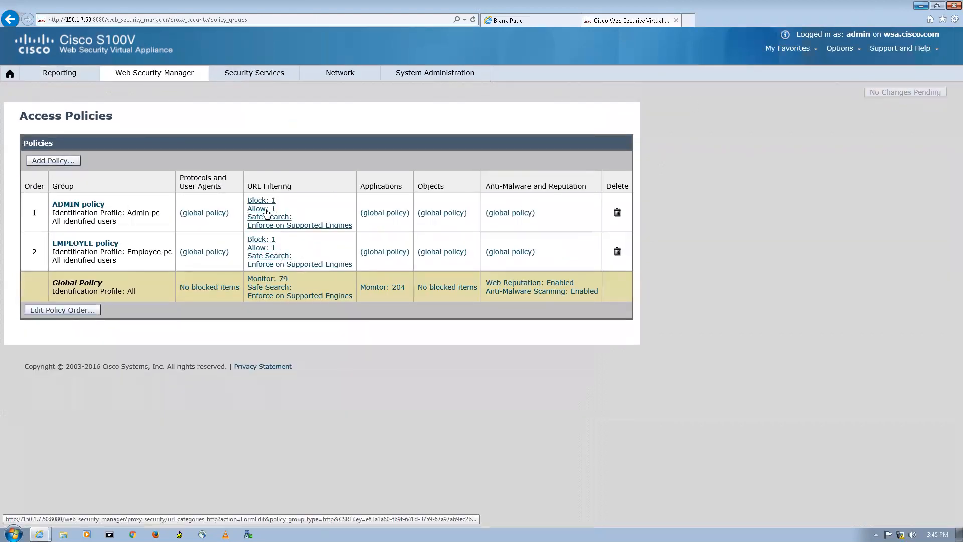
left_click(265, 211)
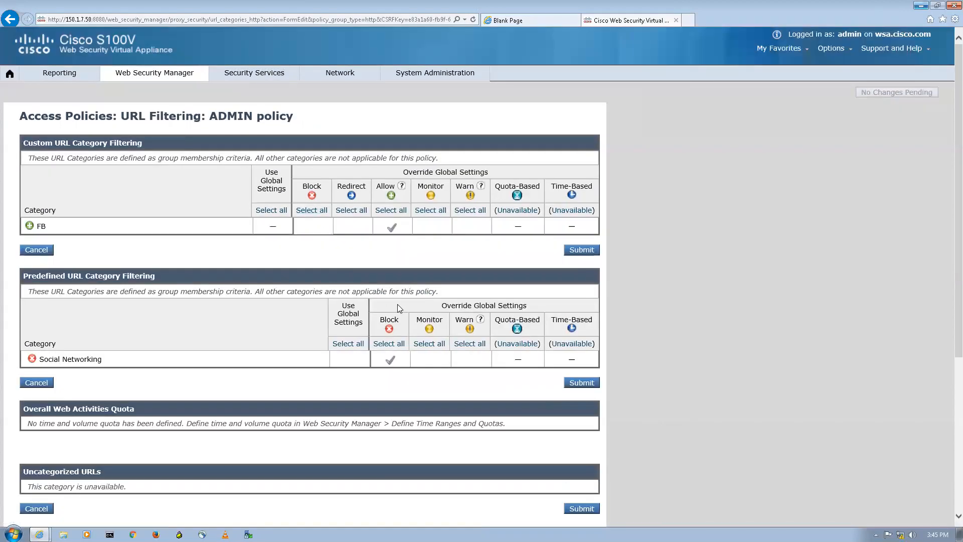
left_click(688, 20)
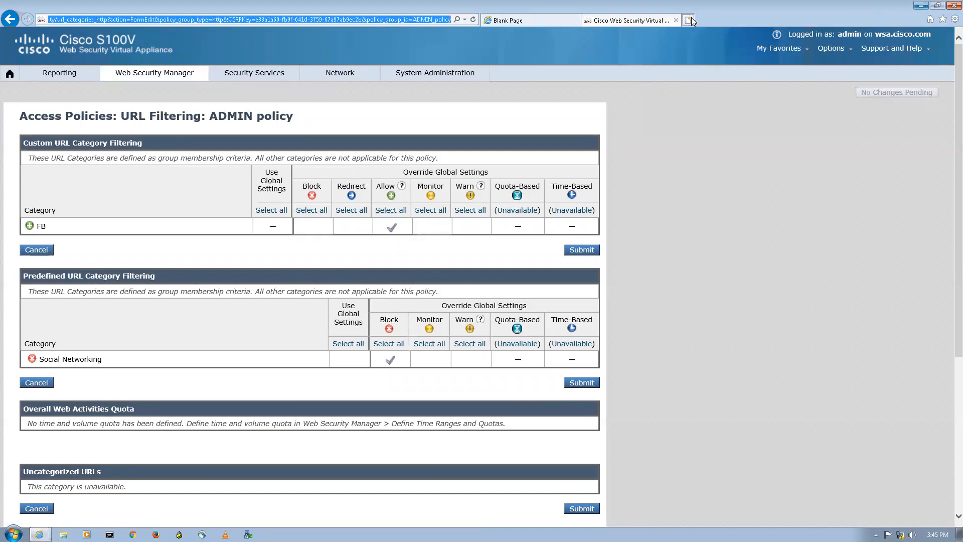
type("w")
type("ww.facebook.com/")
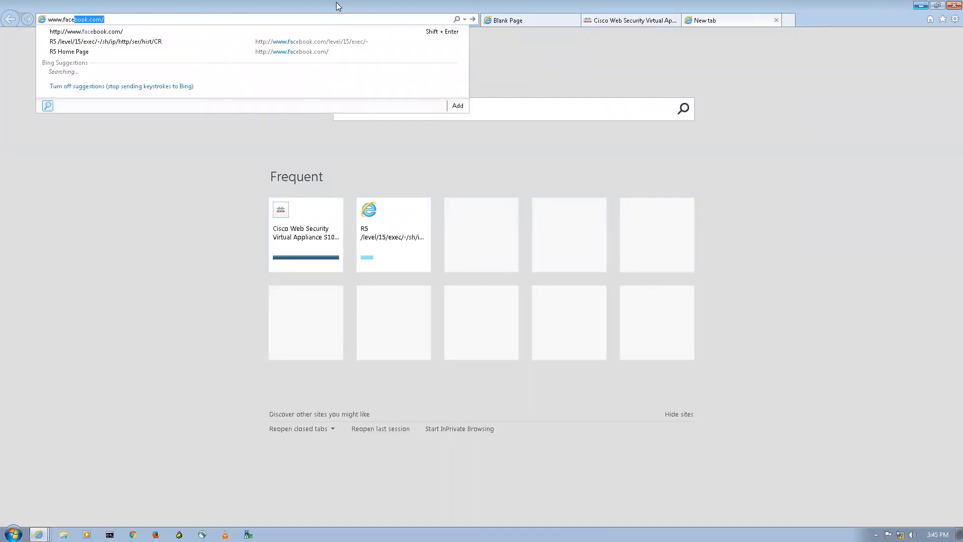
key("Return")
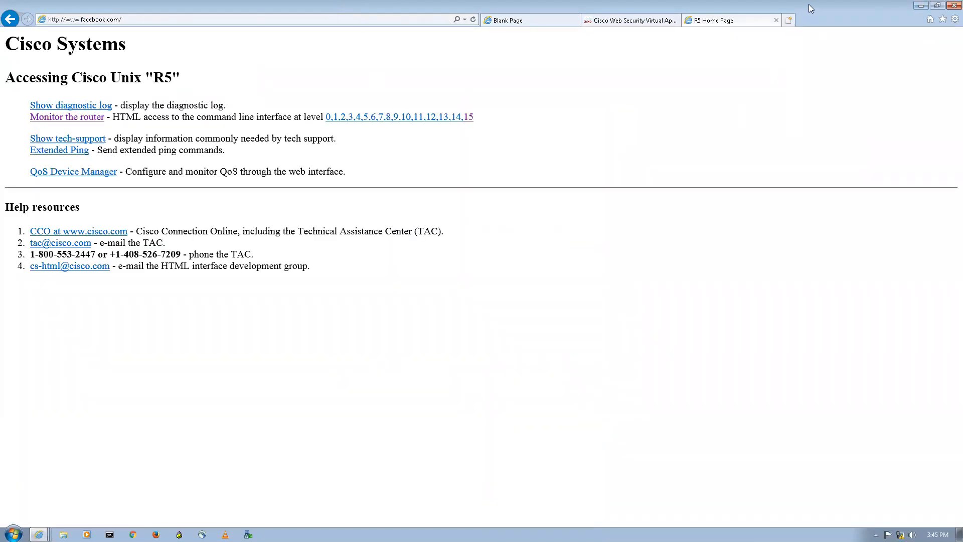
left_click(776, 20)
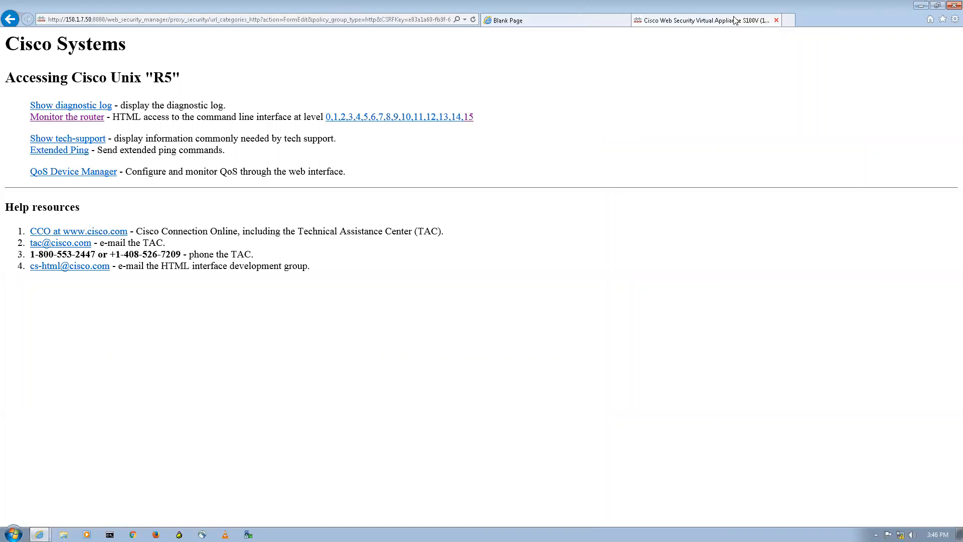
left_click(789, 20)
type("w")
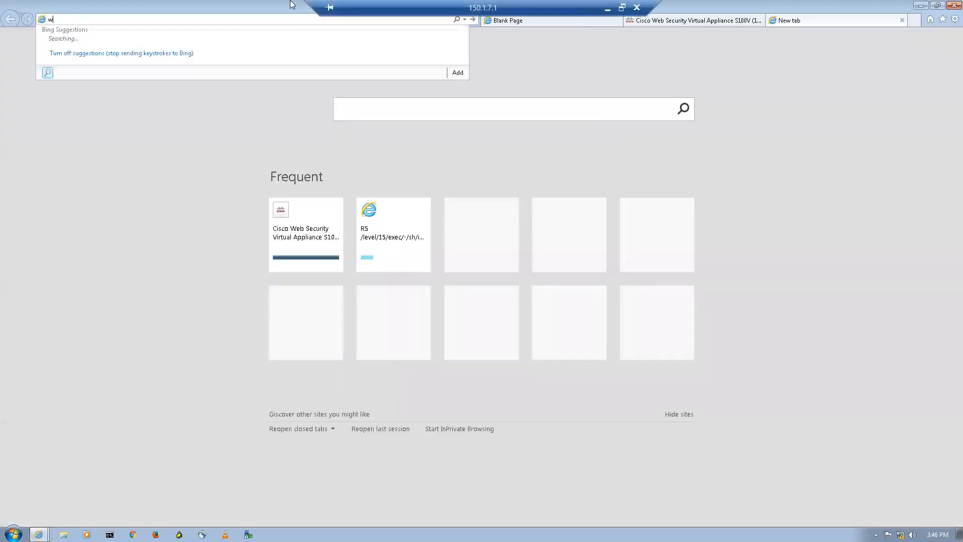
type("ww.instagram.com")
key("Return")
right_click(291, 5)
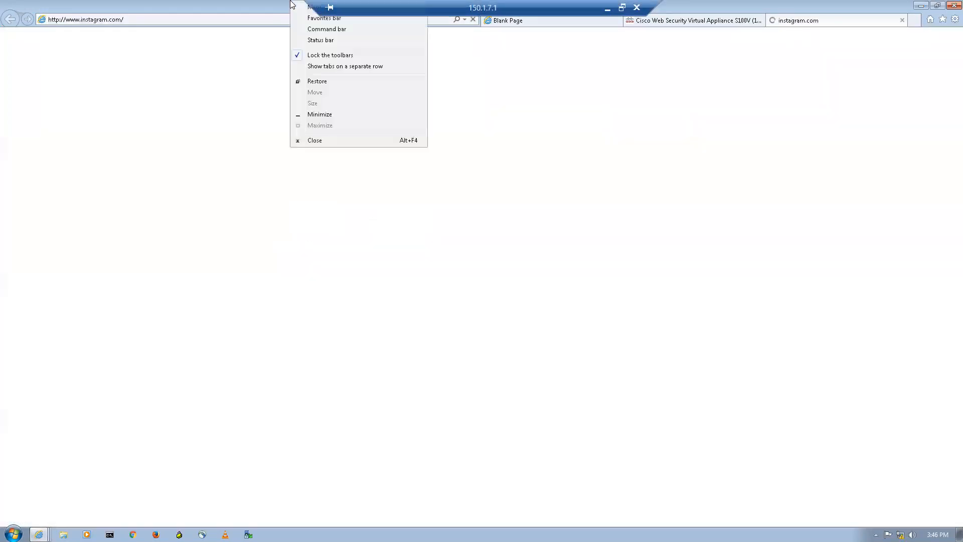
left_click(645, 303)
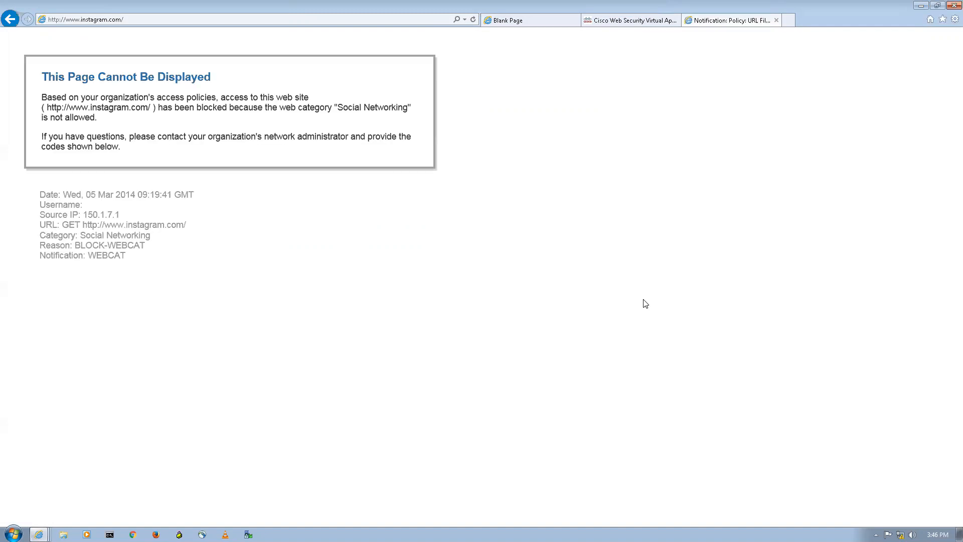
Inspect the block notice's WEBCAT reason code and blocked request details.
double_click(123, 245)
left_click(115, 232)
left_click_drag(182, 270, 41, 146)
left_click(351, 246)
mouse_move(575, 5)
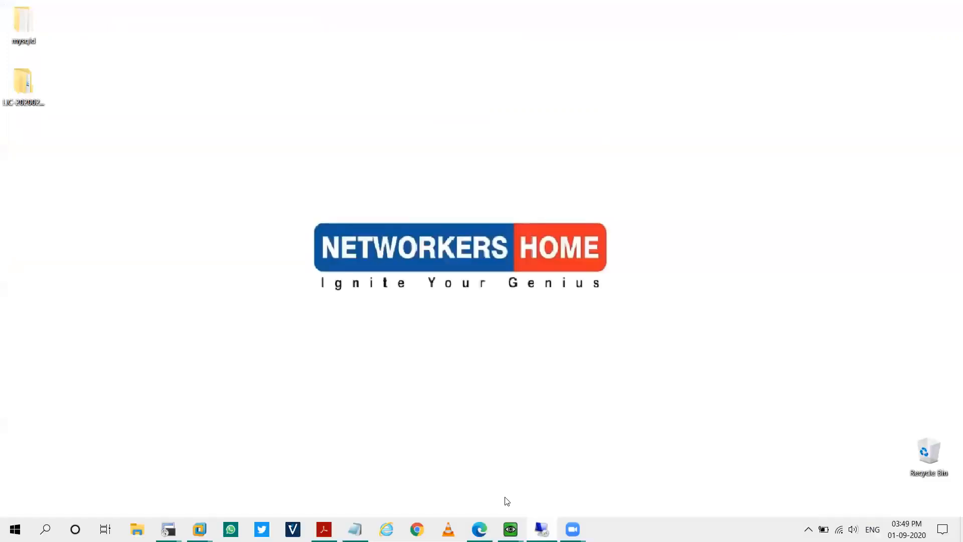
mouse_move(510, 526)
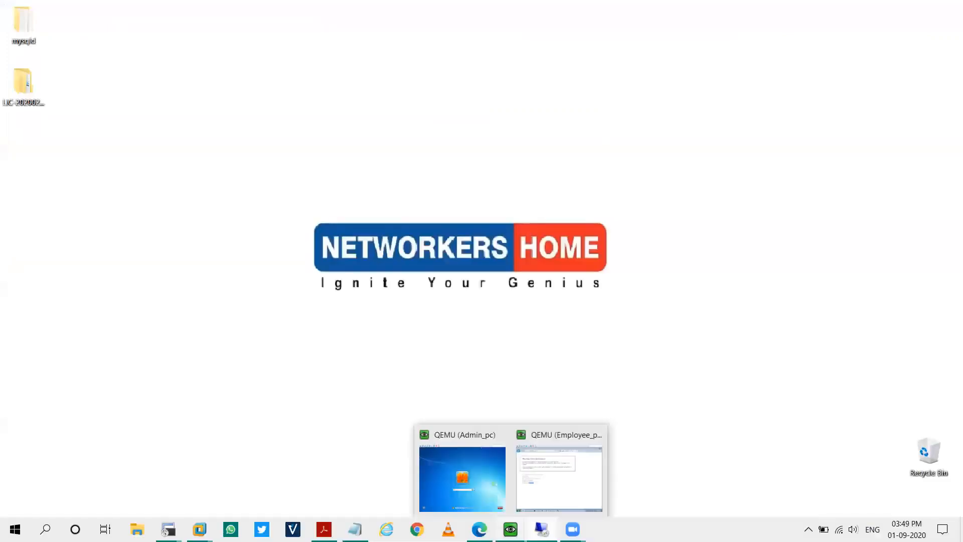
left_click(572, 480)
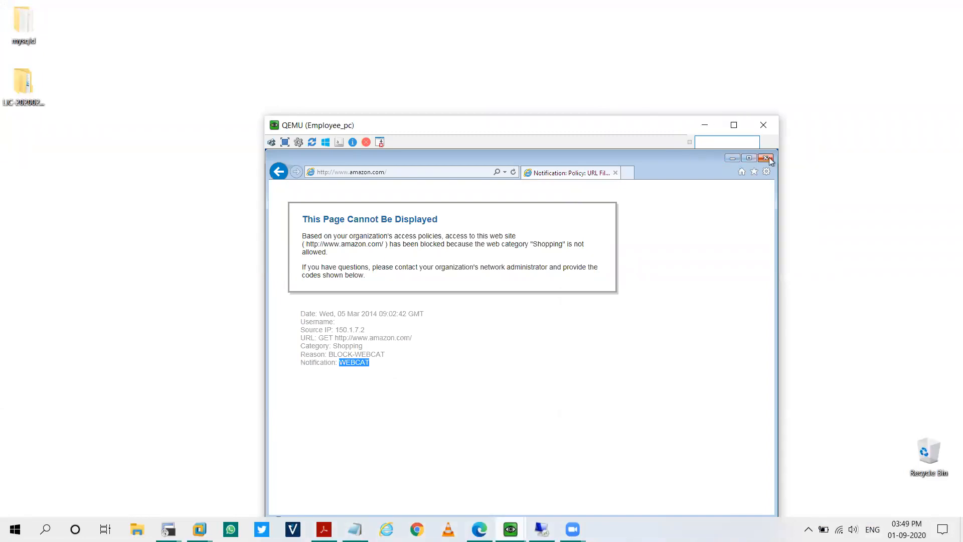
left_click(629, 172)
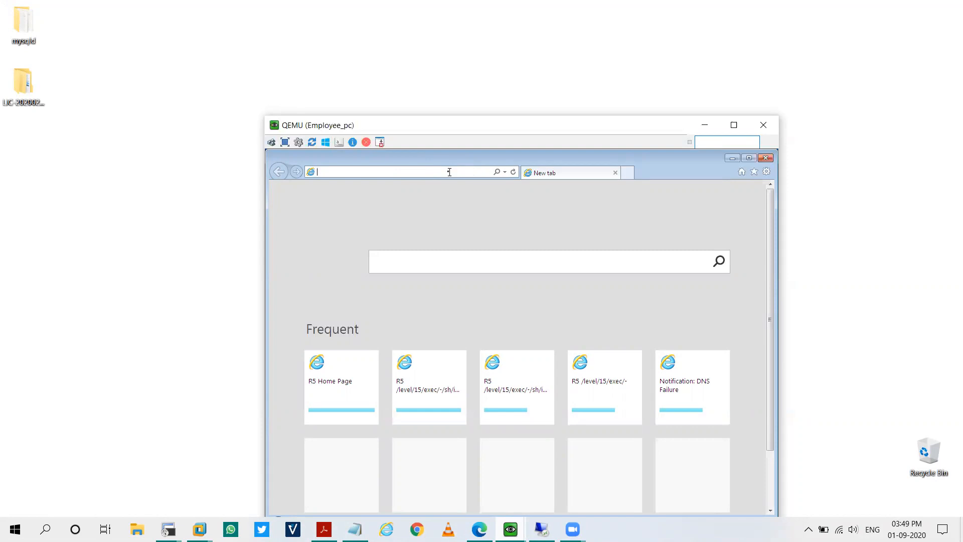
type("www.flipkart.co")
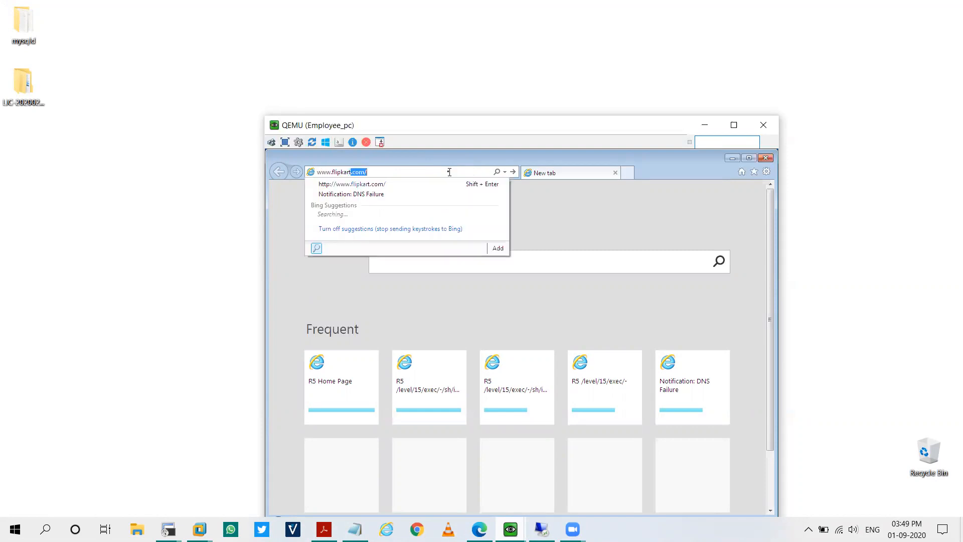
type("m")
key("Return")
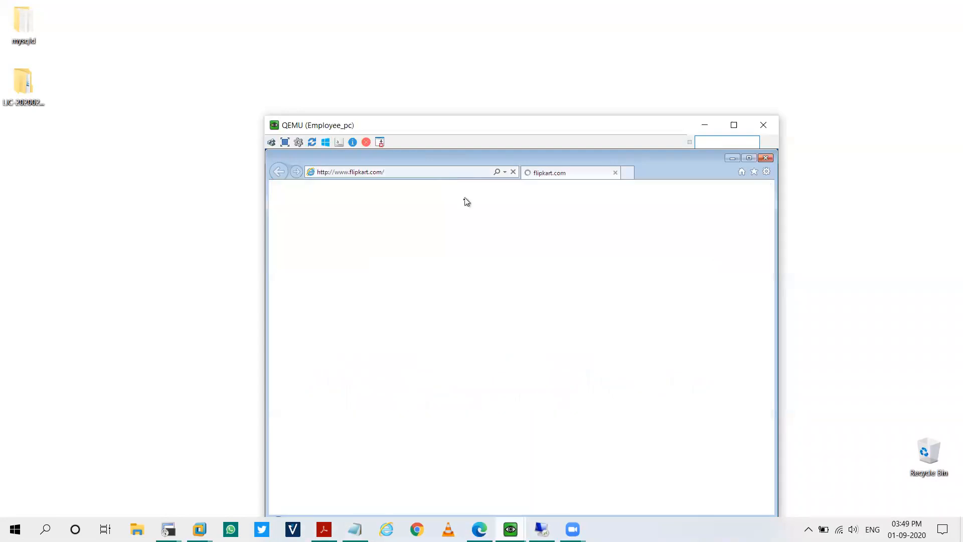
mouse_move(355, 527)
left_click(351, 502)
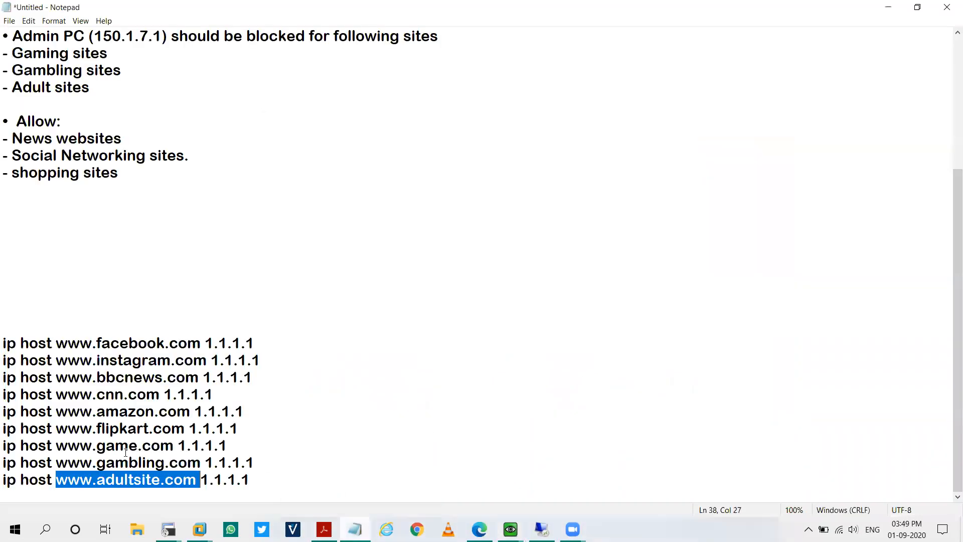
Review the amazon and flipkart host entries in Notepad, then minimize it.
left_click_drag(127, 413, 127, 429)
left_click(121, 429)
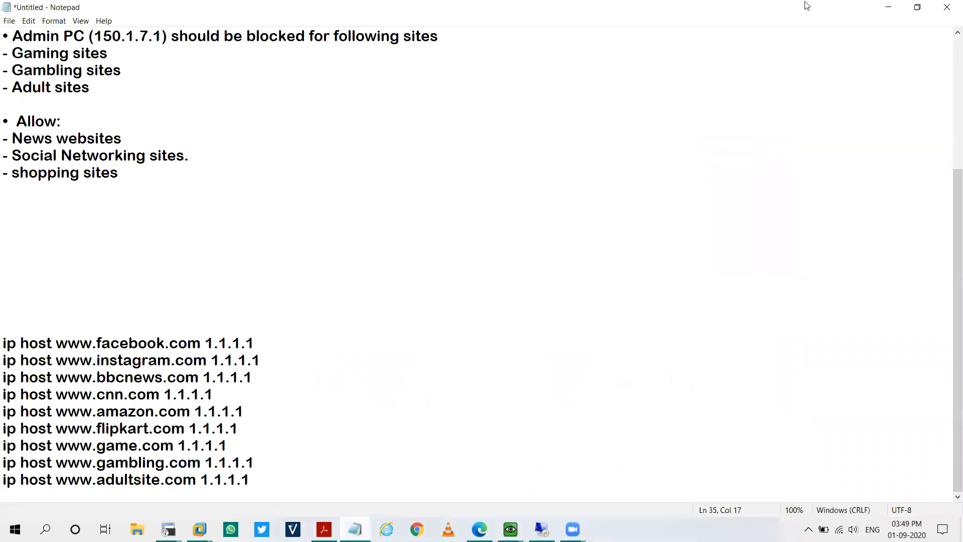
left_click(887, 7)
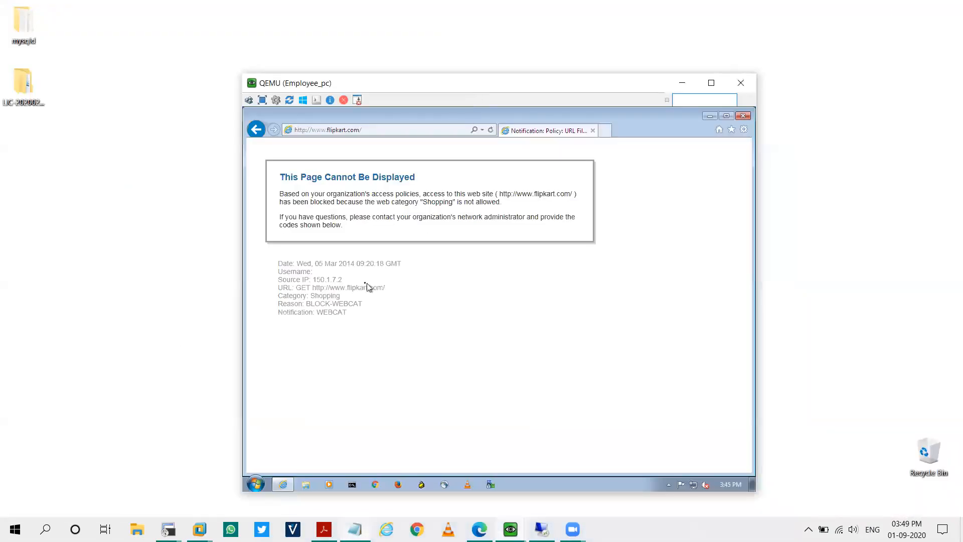
double_click(329, 297)
left_click(603, 132)
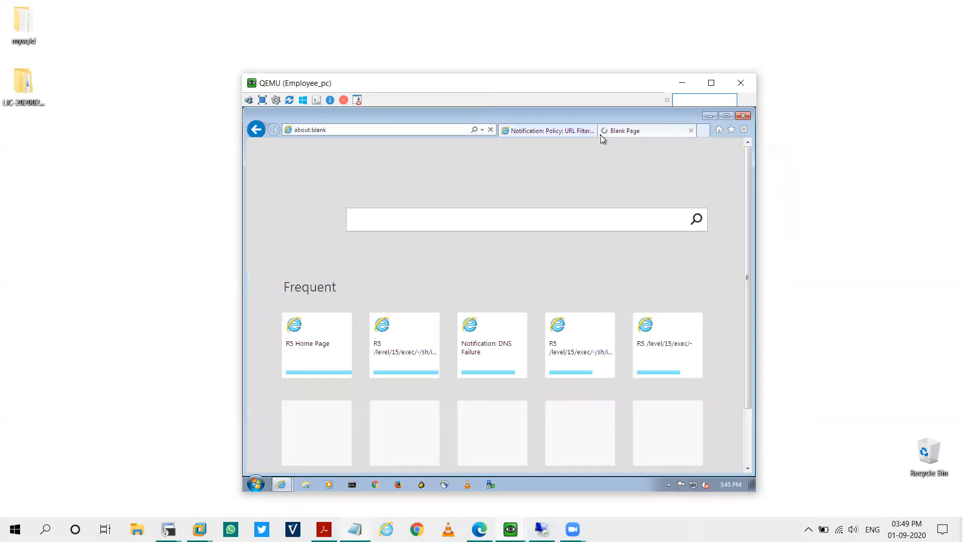
type("www")
type(".aam")
type("zo")
key("BackSpace")
key("BackSpace")
key("BackSpace")
key("BackSpace")
type("mazon.com")
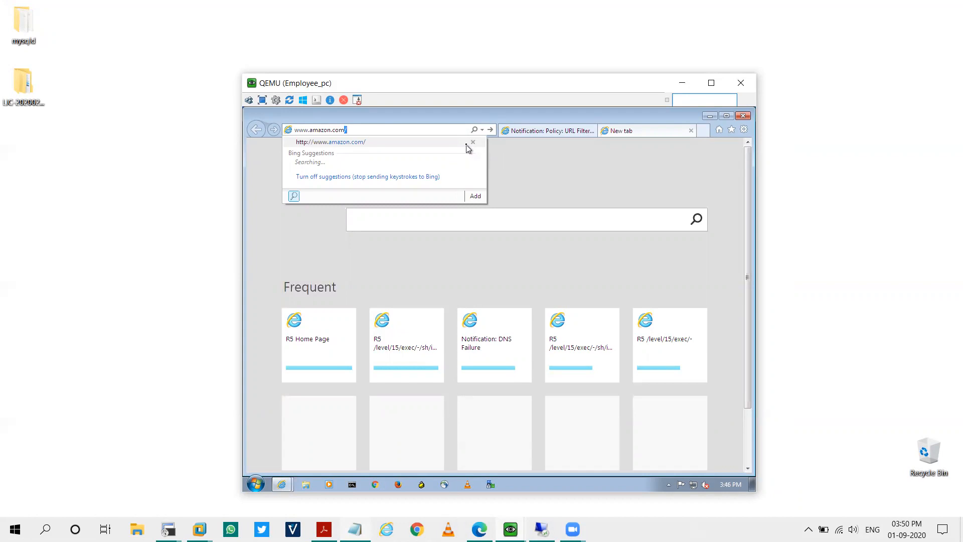
key("Return")
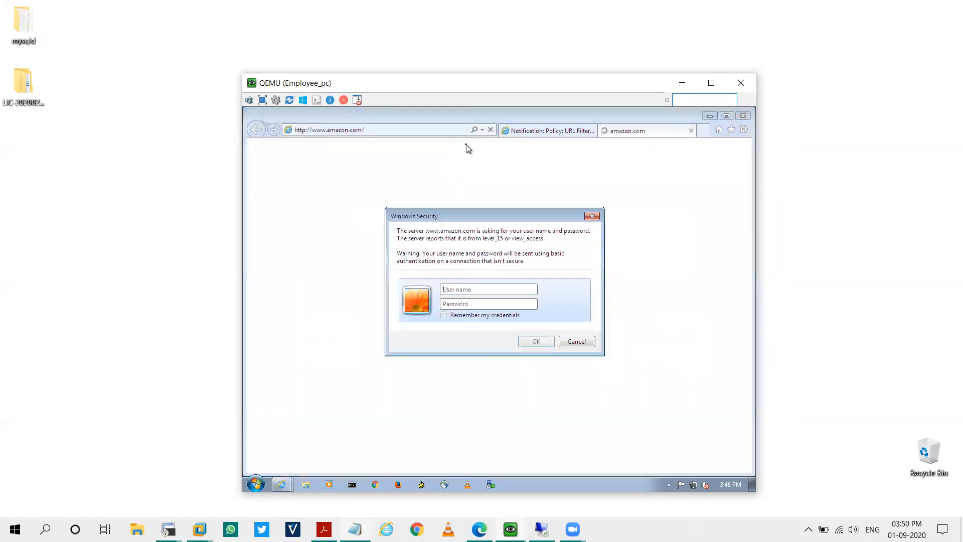
Sign in at the router's login prompt with the admin username and password.
type("admin")
key("Tab")
type("admin")
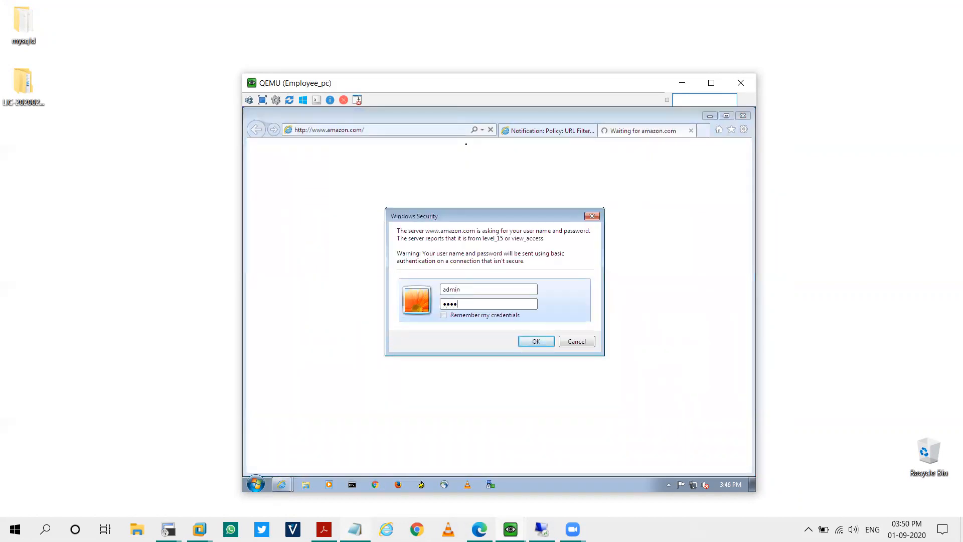
key("Return")
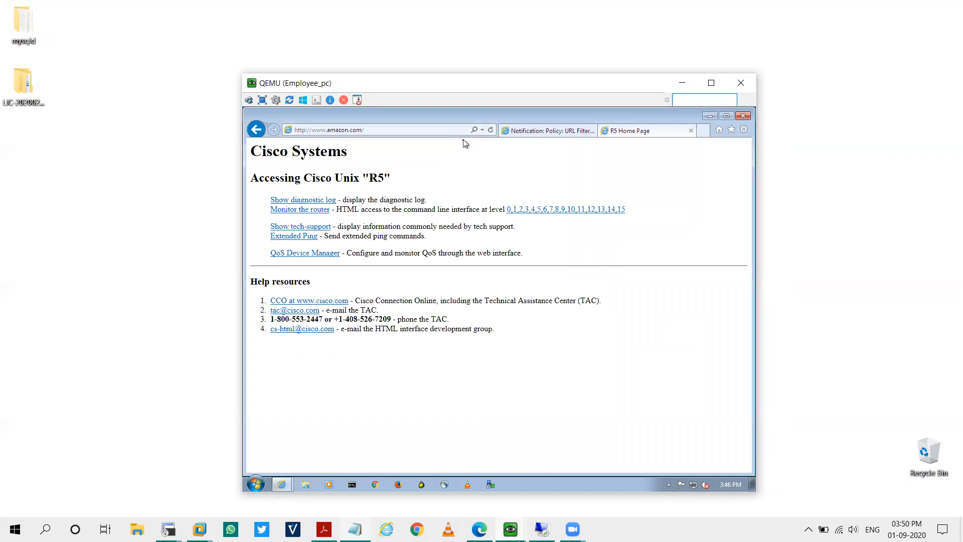
Run 'sh ip http ser hist' at level 15 on R5 and review the HTTP server history.
left_click(621, 209)
left_click(369, 206)
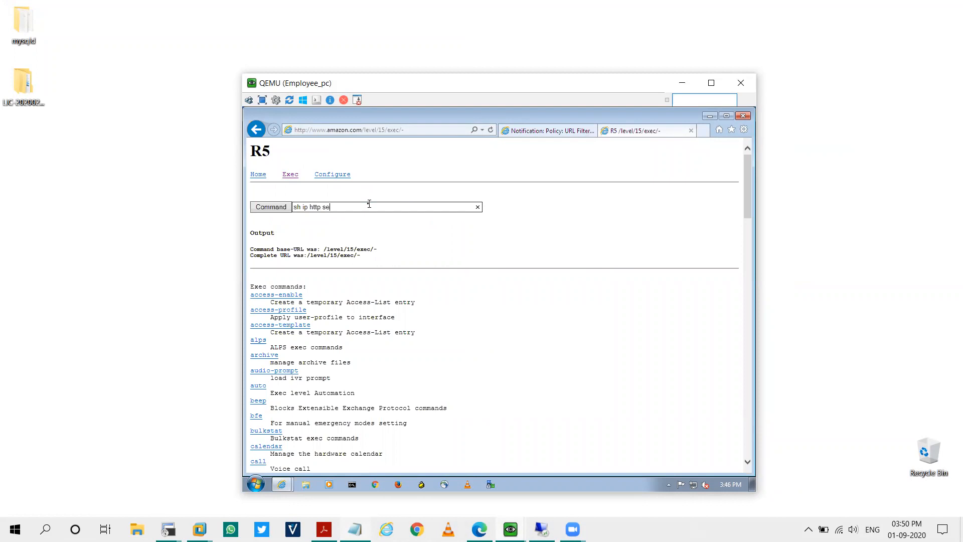
type("sh ip http ser hist")
key("Return")
scroll(337, 421, "down", 2)
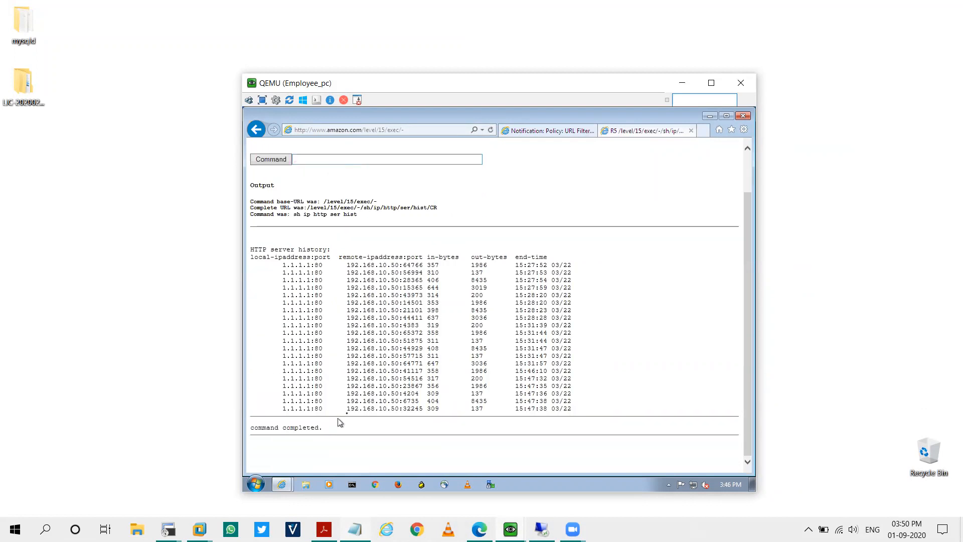
triple_click(385, 409)
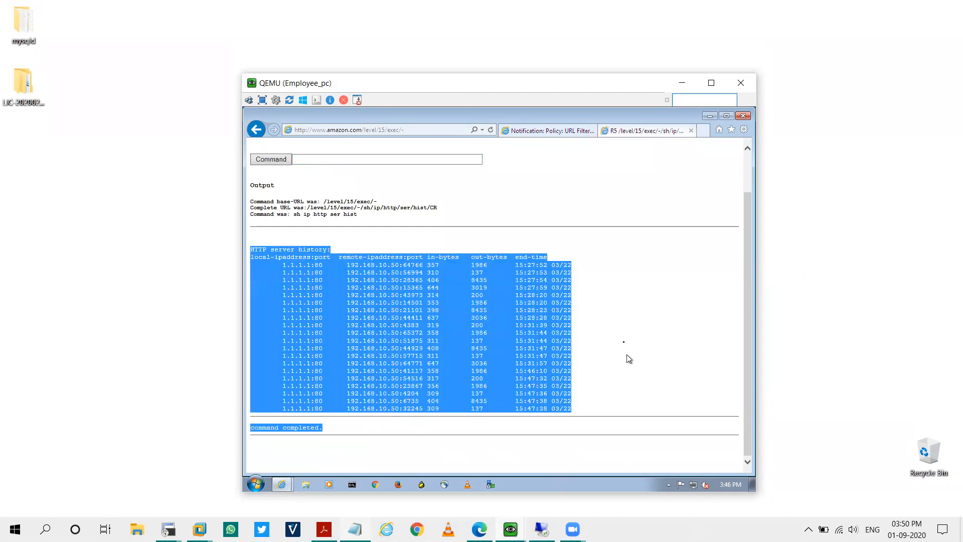
left_click(315, 425)
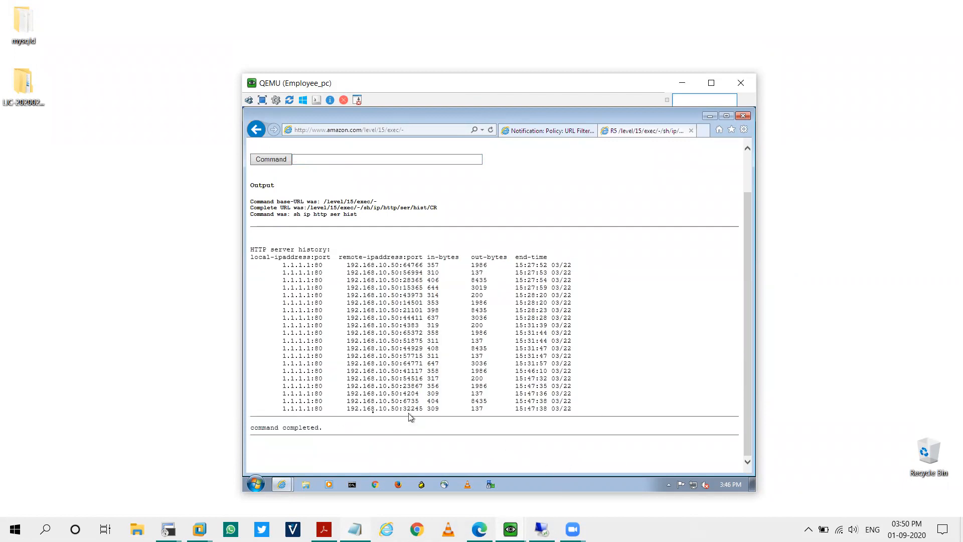
left_click(682, 83)
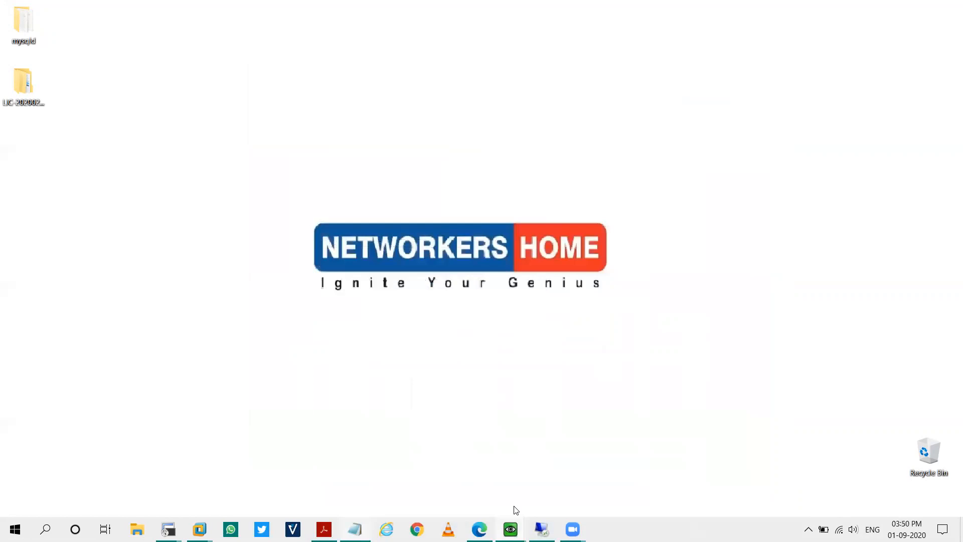
left_click(478, 529)
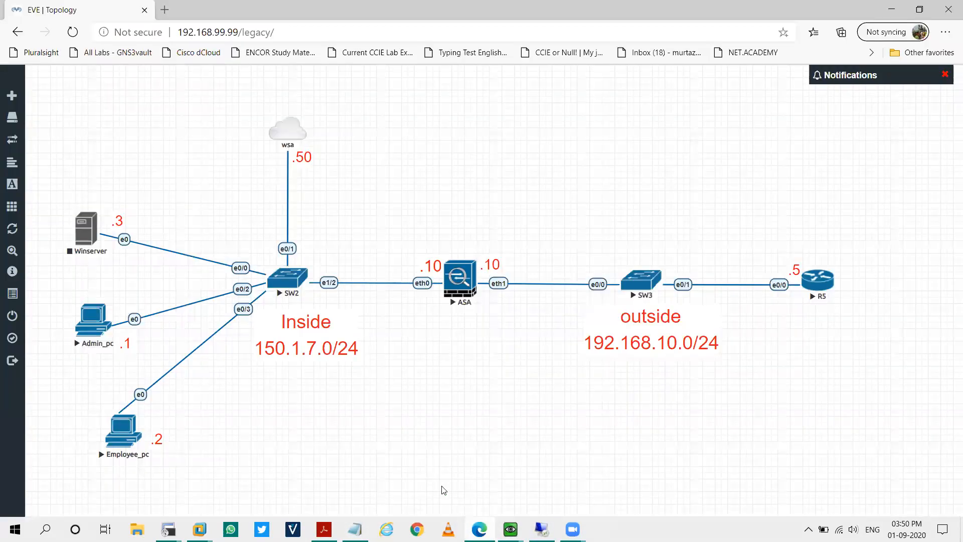
left_click_drag(79, 295, 148, 353)
left_click_drag(64, 356, 133, 288)
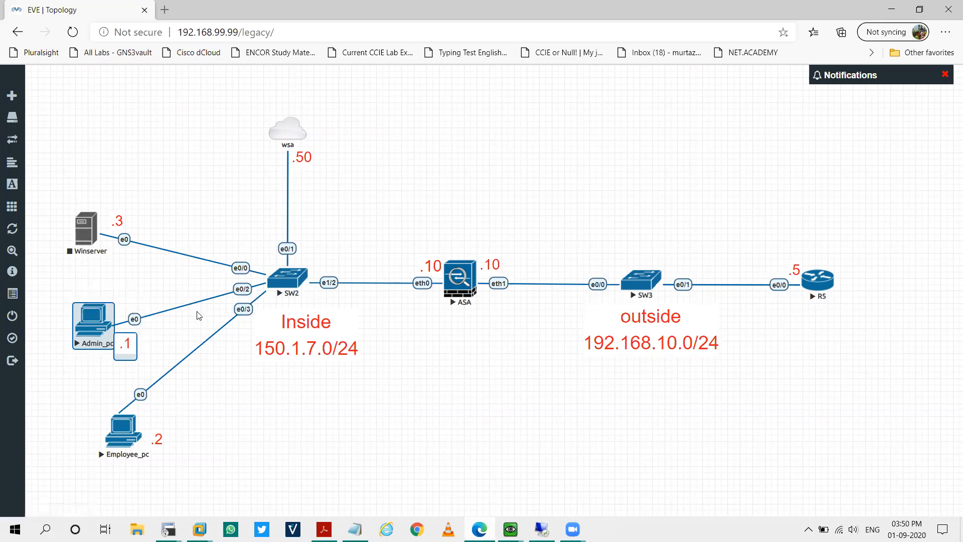
left_click_drag(247, 97, 411, 220)
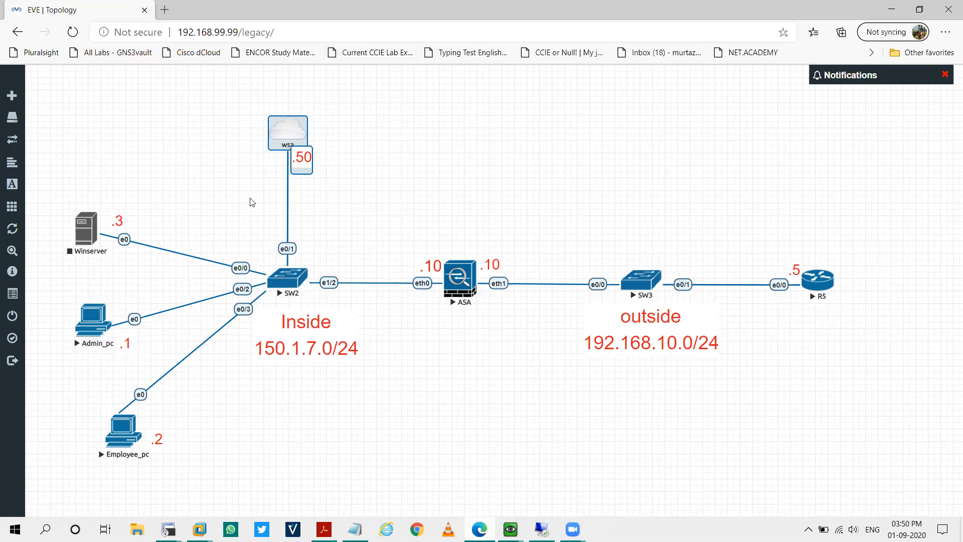
left_click_drag(62, 296, 132, 370)
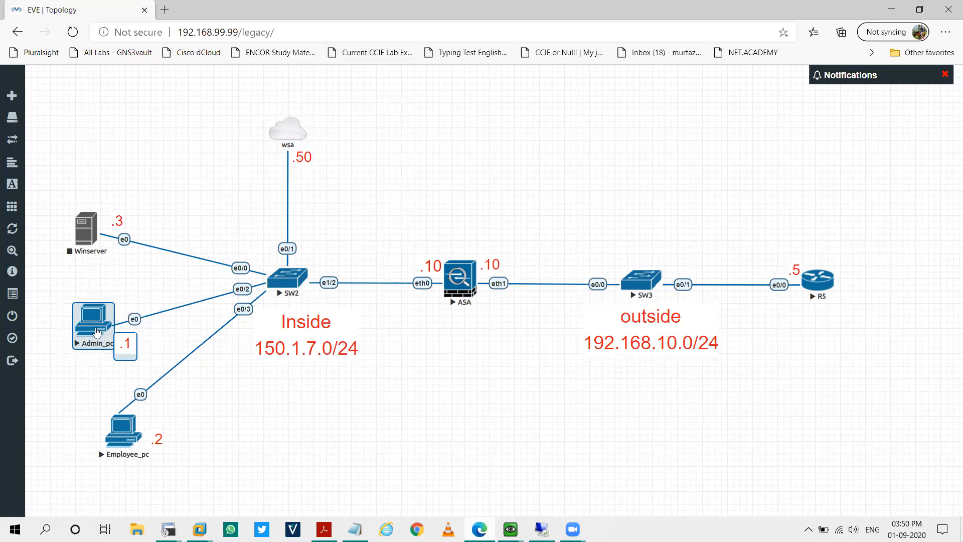
mouse_move(58, 277)
left_mouse_down()
mouse_move(139, 372)
mouse_move(41, 278)
left_mouse_up()
mouse_move(91, 399)
left_mouse_down()
mouse_move(203, 493)
mouse_move(77, 399)
left_mouse_up()
left_click_drag(192, 489, 71, 394)
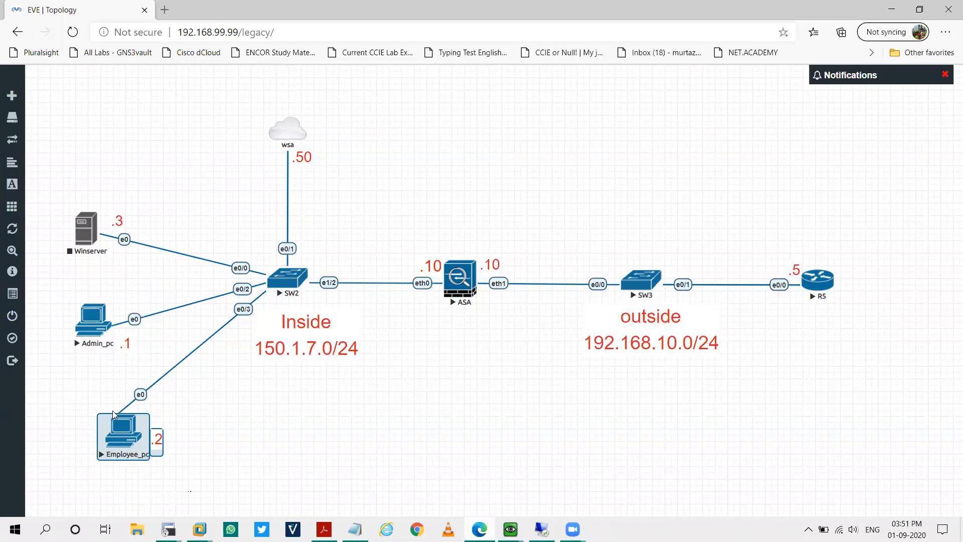
left_click(146, 462)
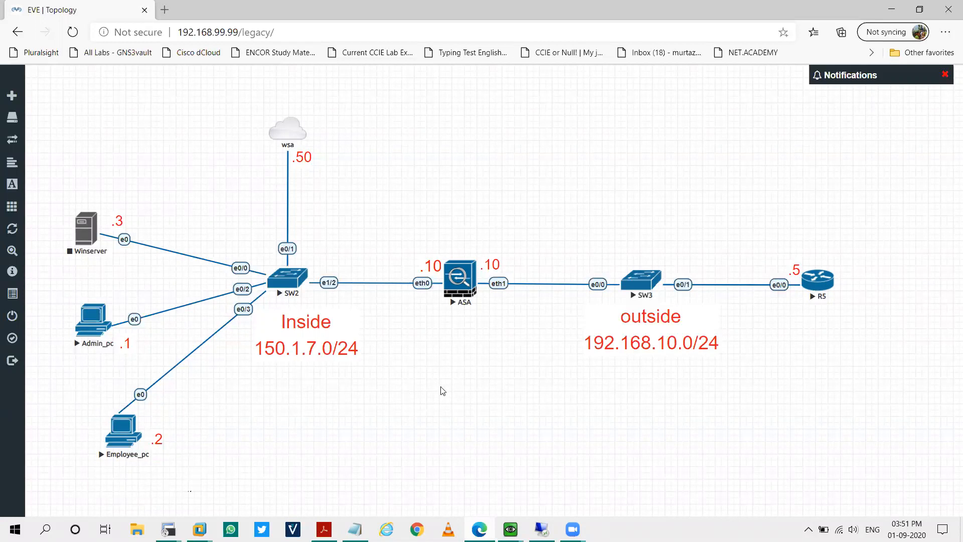
left_click(891, 9)
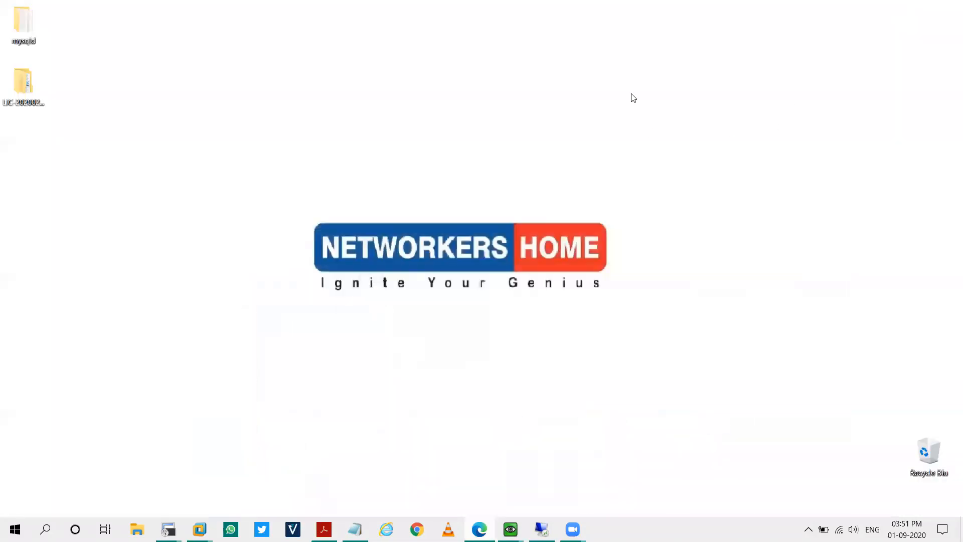